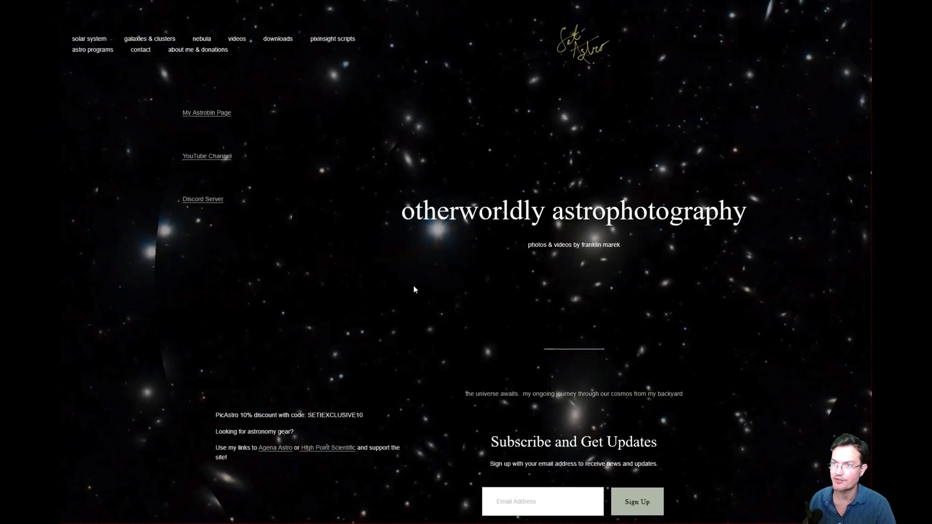
Go to the setiastro.com Seti Astro Suite Pro page and show the Current Version 1.2.x download links.
mouse_move(92, 50)
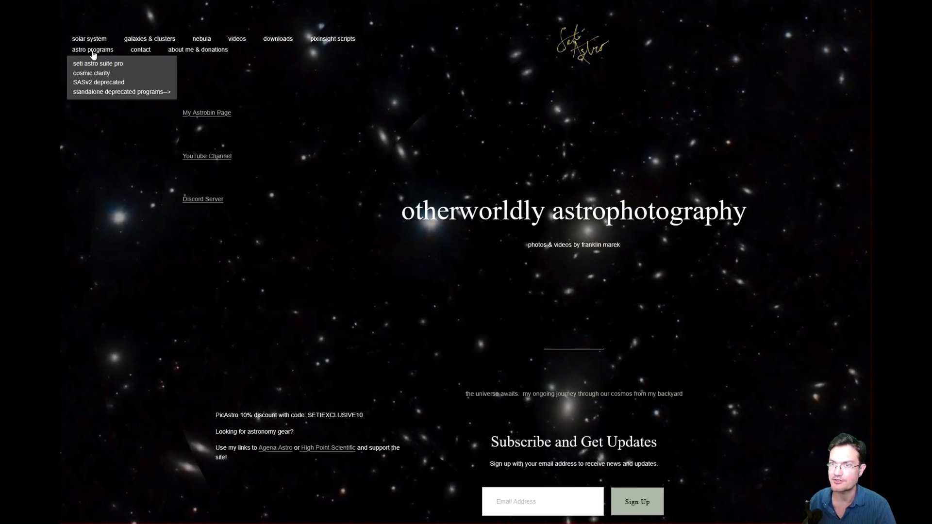
click(98, 64)
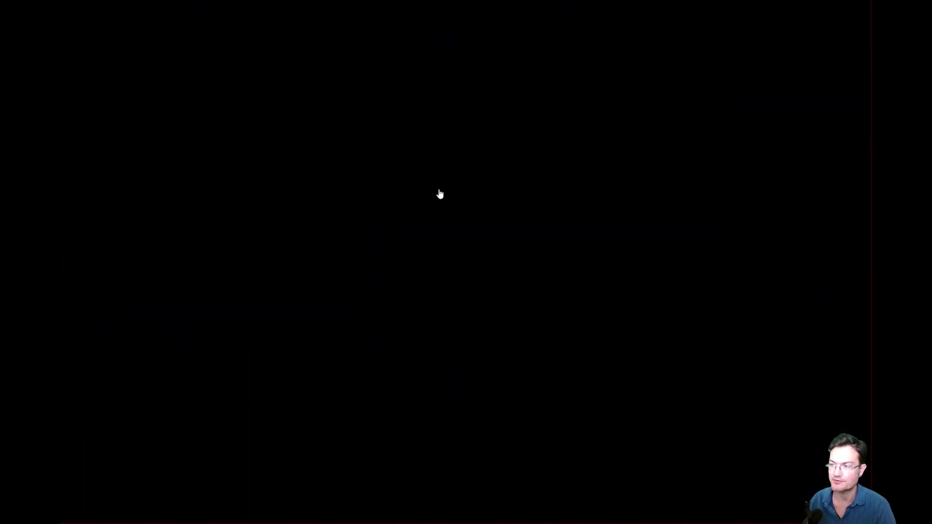
scroll(549, 269, down, 5)
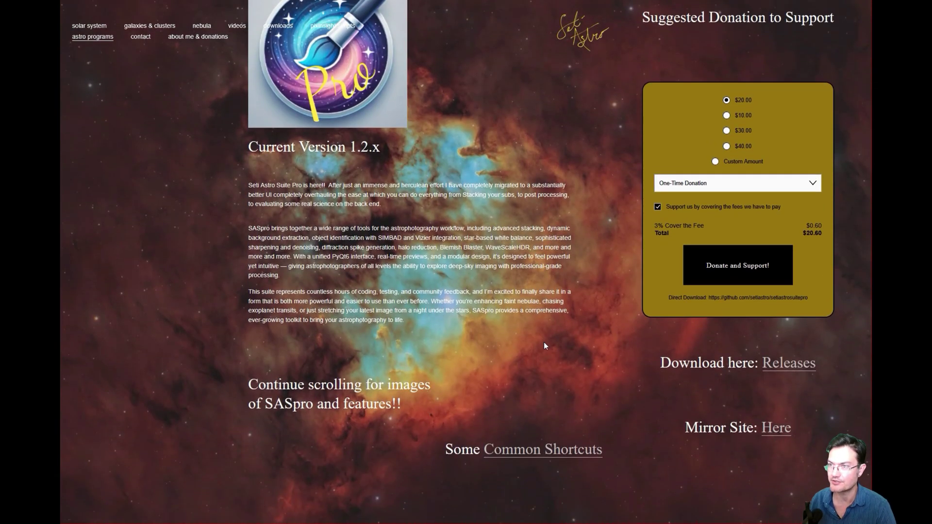
In the Stacking Suite's Image Integration page, enable Create comet stack (comet-aligned).
key(alt+Tab)
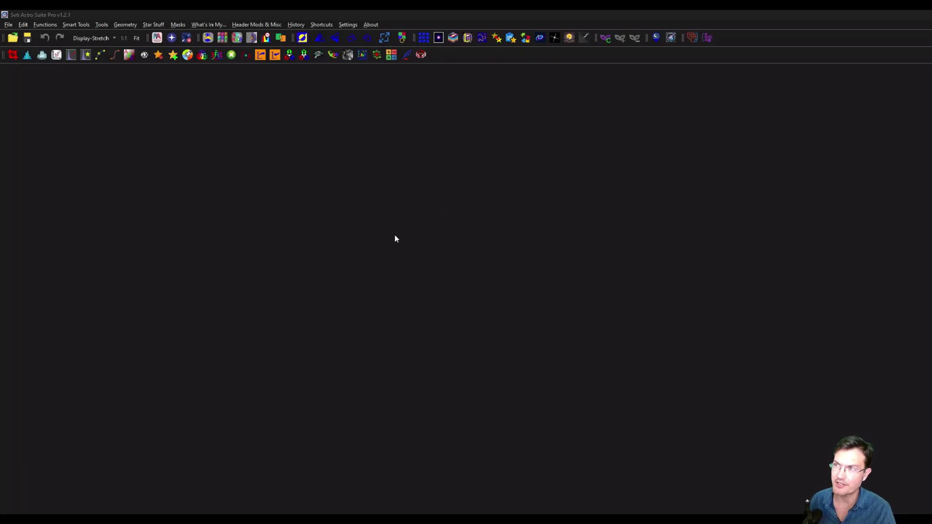
click(467, 37)
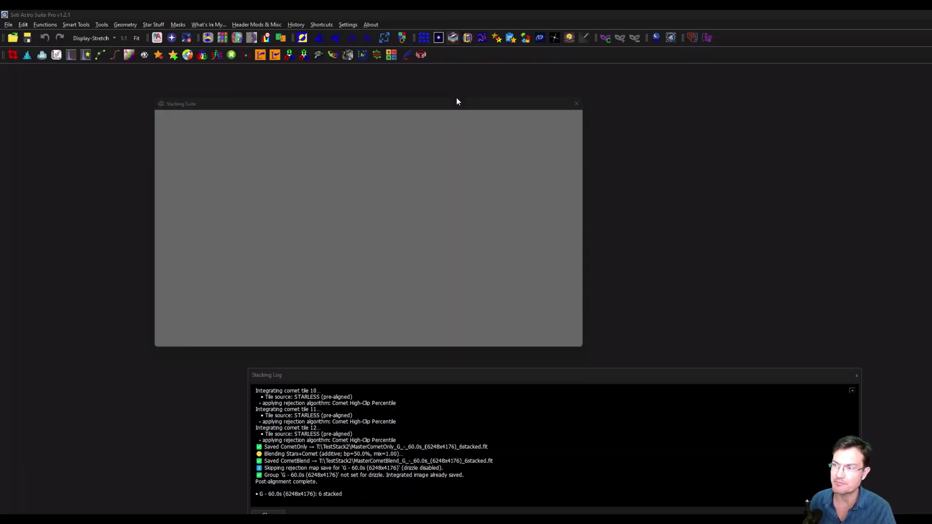
drag(340, 97, 270, 93)
click(232, 107)
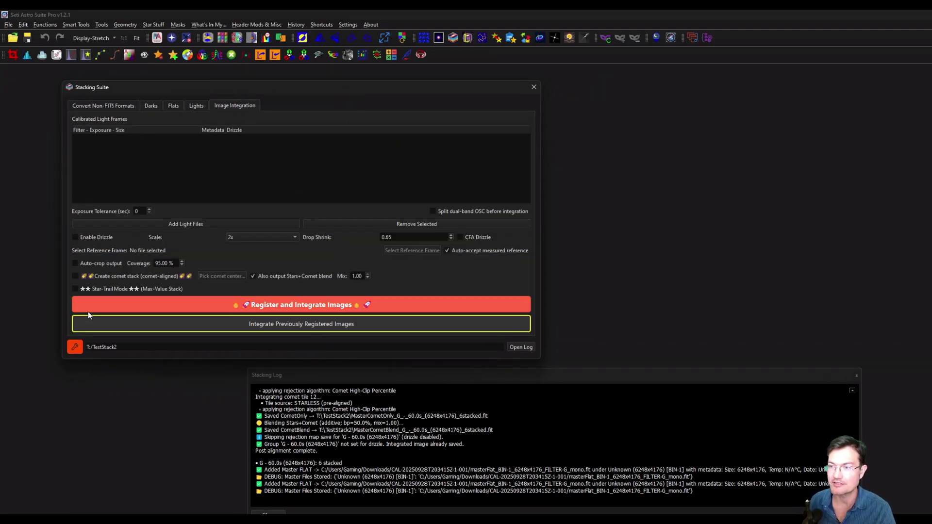
click(75, 276)
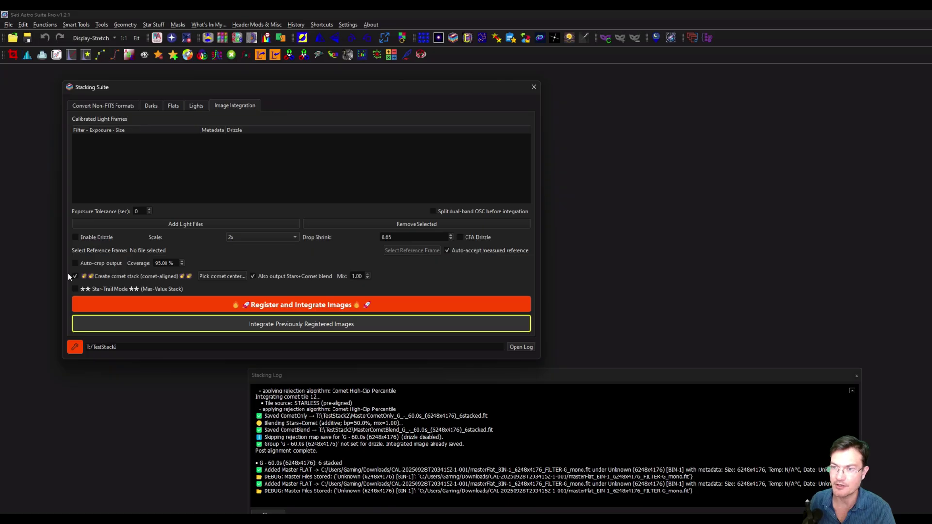
click(77, 347)
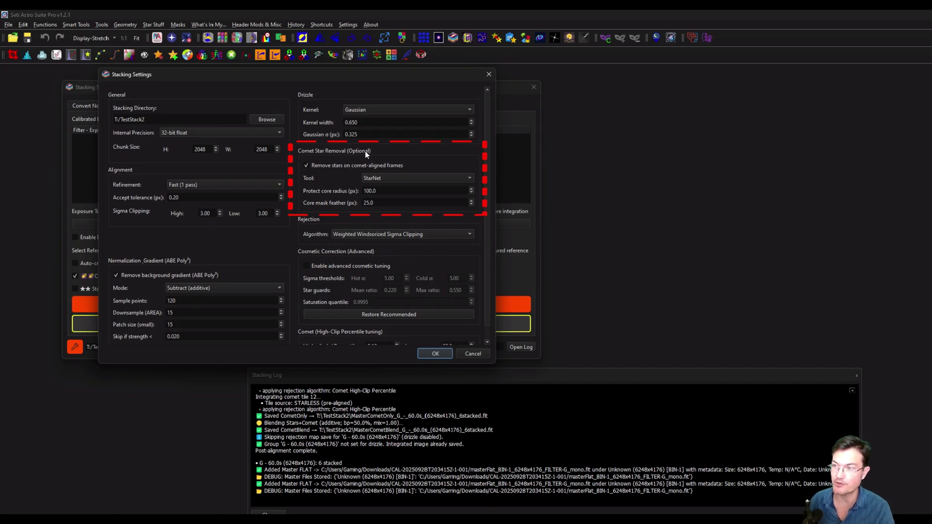
click(461, 180)
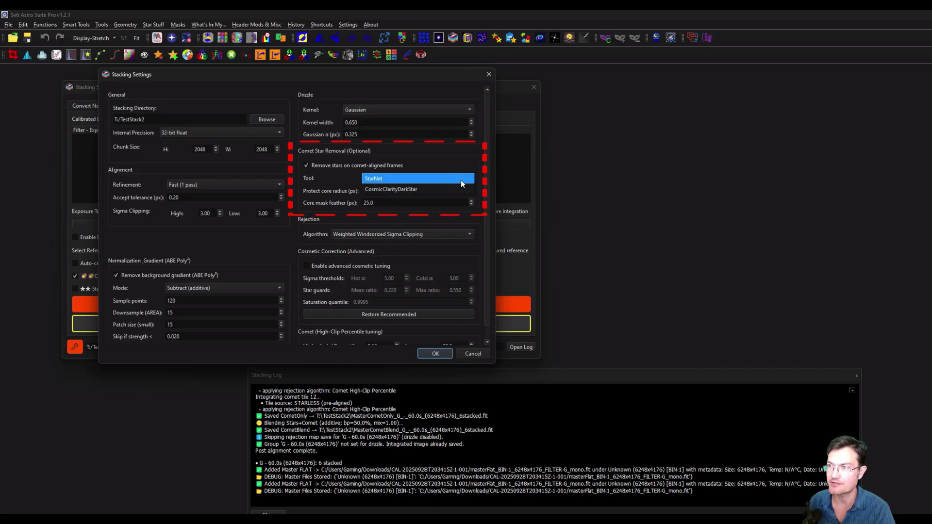
click(330, 182)
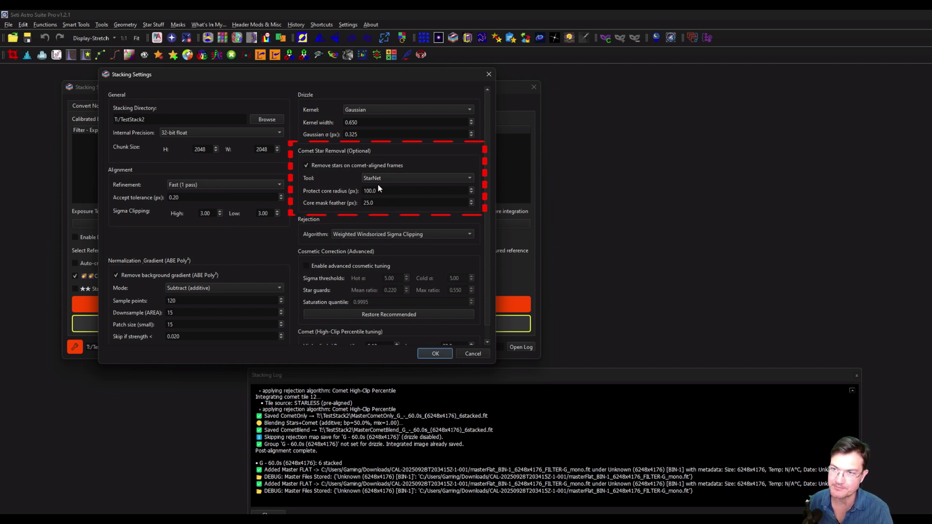
Check the Comet high-clip percentile tuning (0.10 / 20.0) and save the stacking settings.
scroll(340, 335, down, 1)
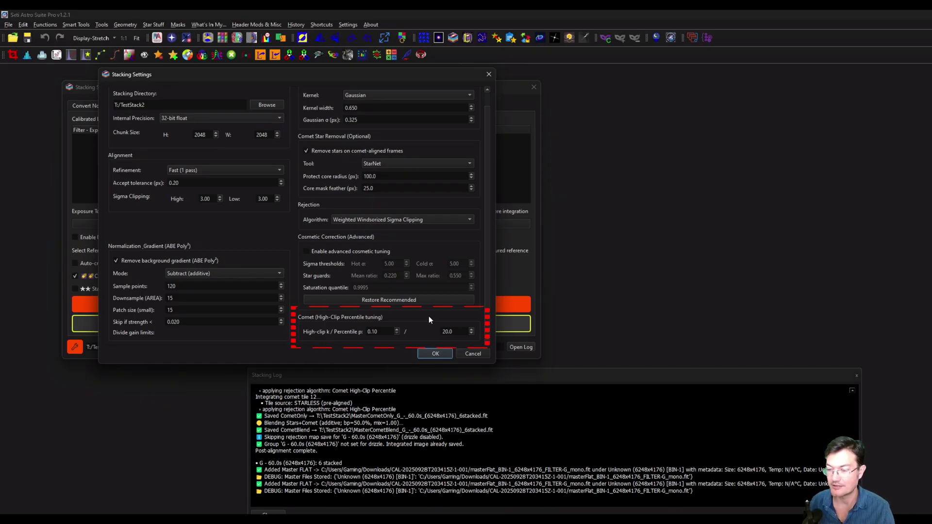
key(Return)
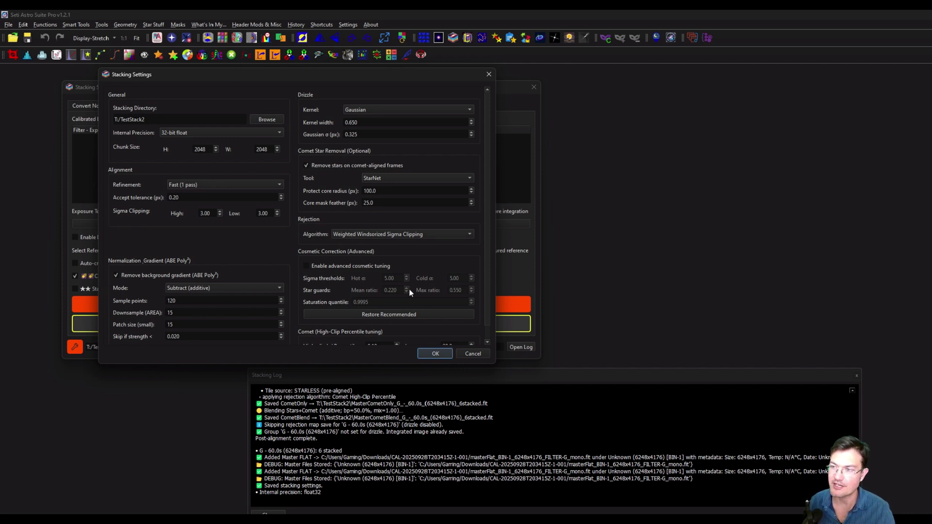
Add all 18 calibrated B 60.0s FIT light frames to the Image Integration list.
click(435, 354)
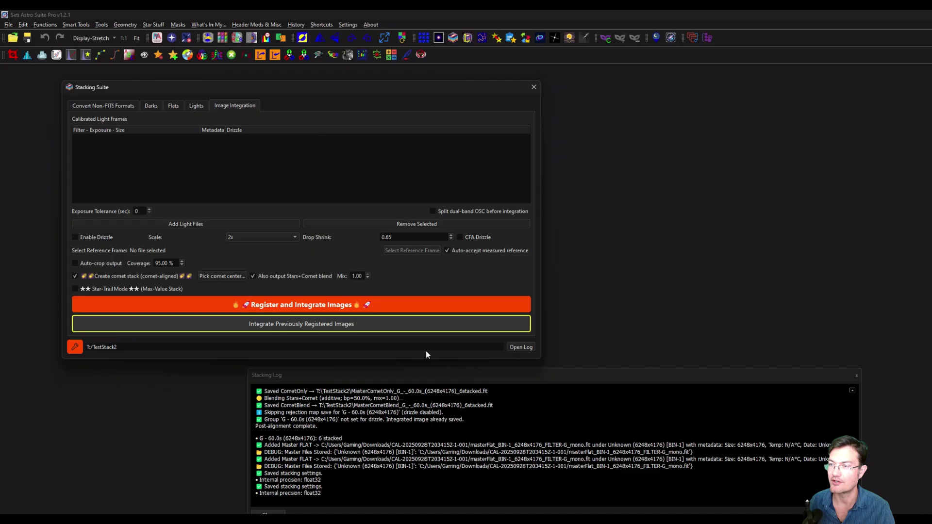
click(208, 222)
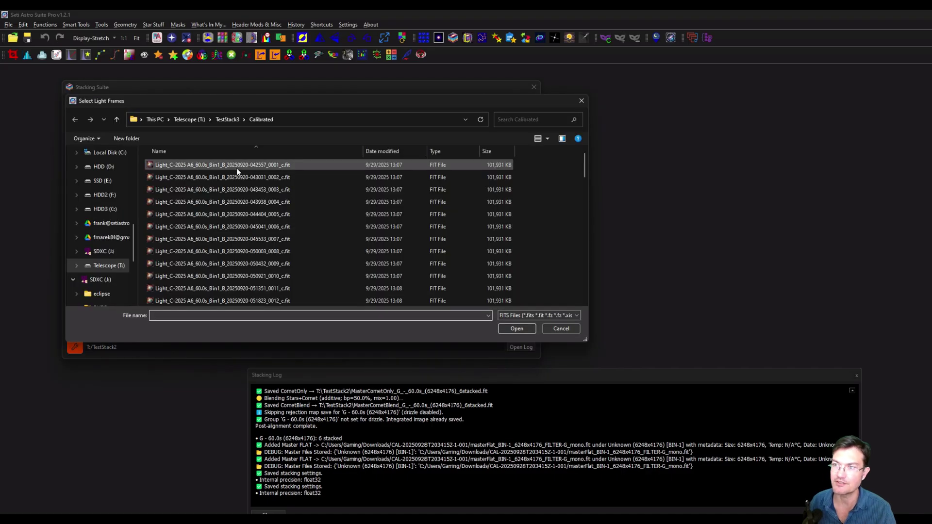
click(236, 170)
scroll(287, 227, down, 10)
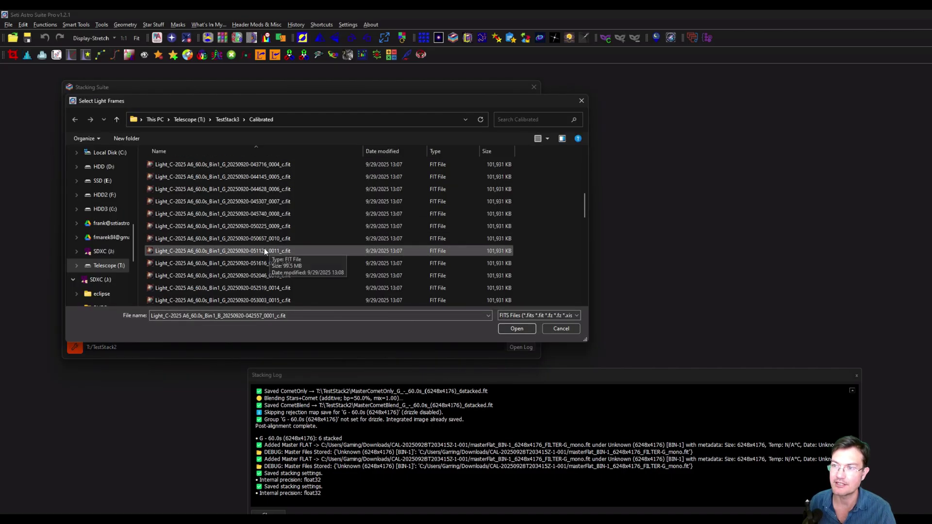
scroll(262, 249, down, 5)
scroll(257, 256, up, 5)
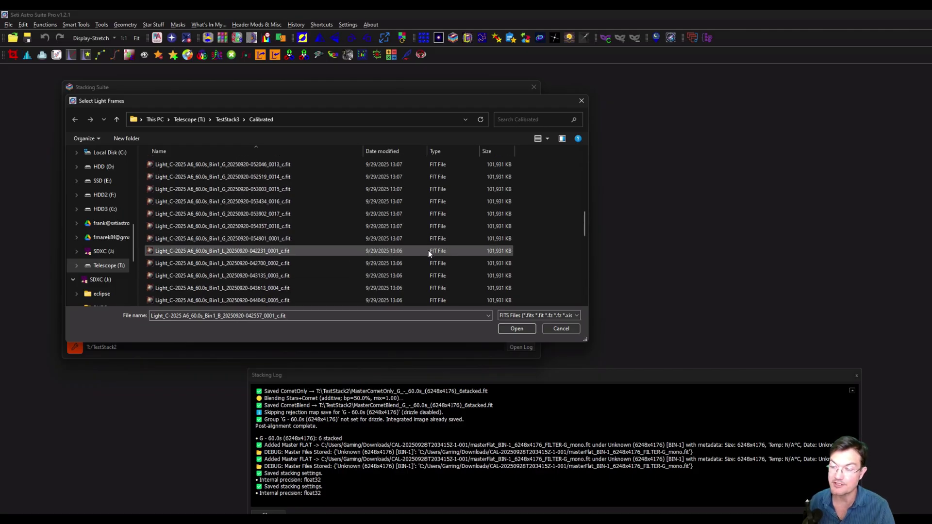
scroll(281, 250, down, 4)
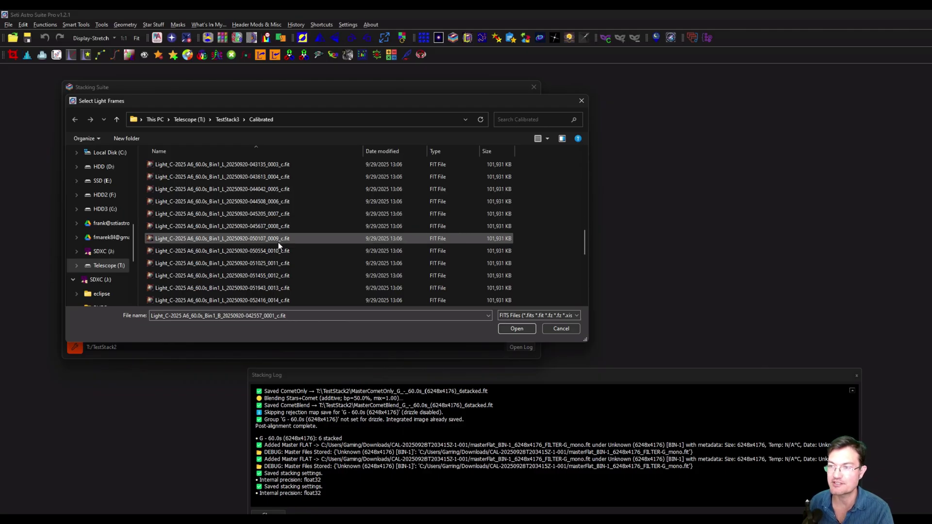
key(ctrl+a)
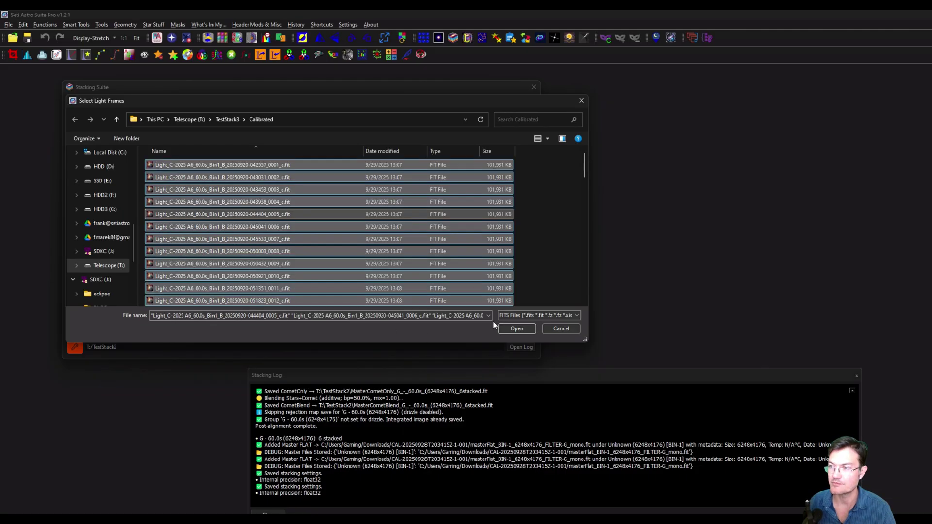
click(512, 333)
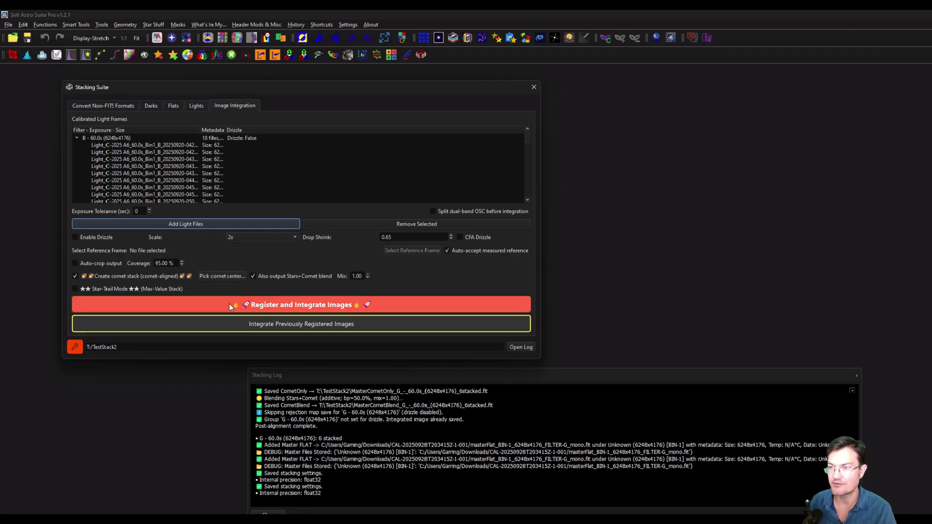
Set the comet centre at (3075.2, 2124.9) on the autostretched, zoomed first B frame.
click(217, 278)
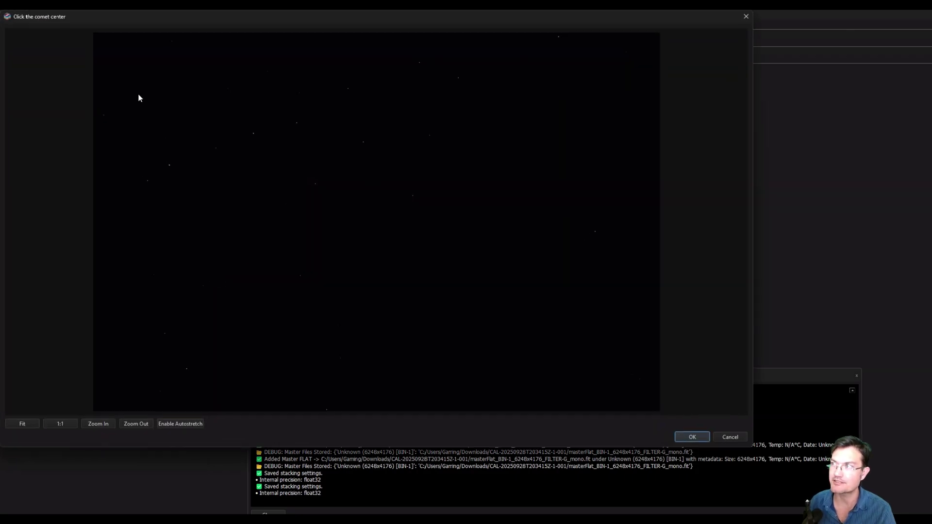
click(188, 429)
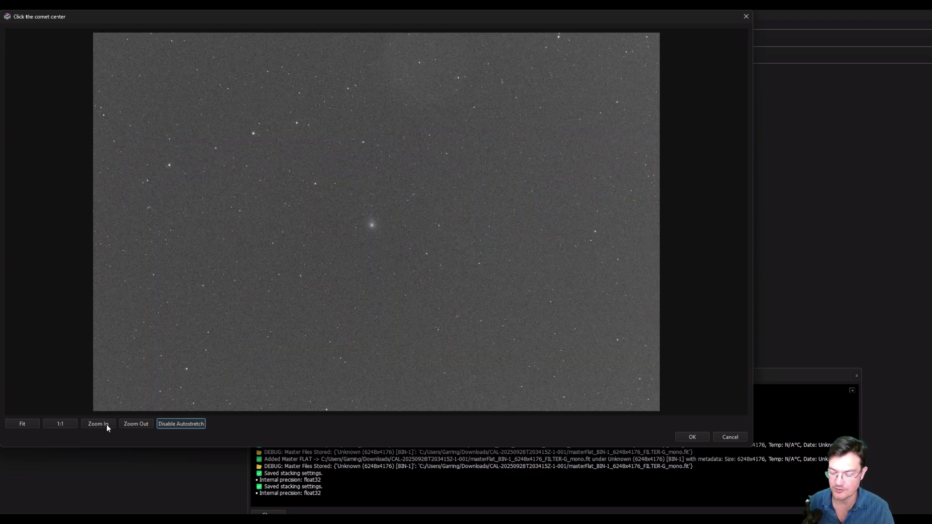
scroll(358, 242, up, 6)
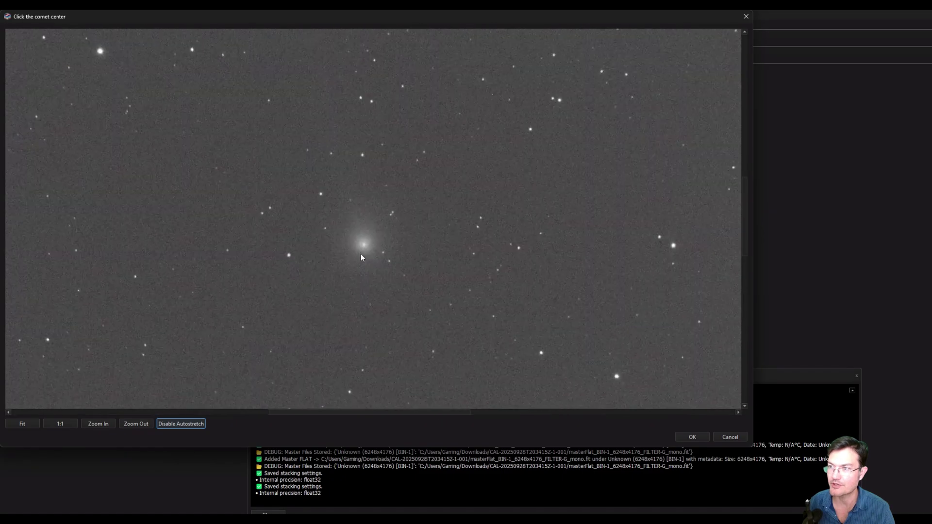
scroll(451, 313, up, 1)
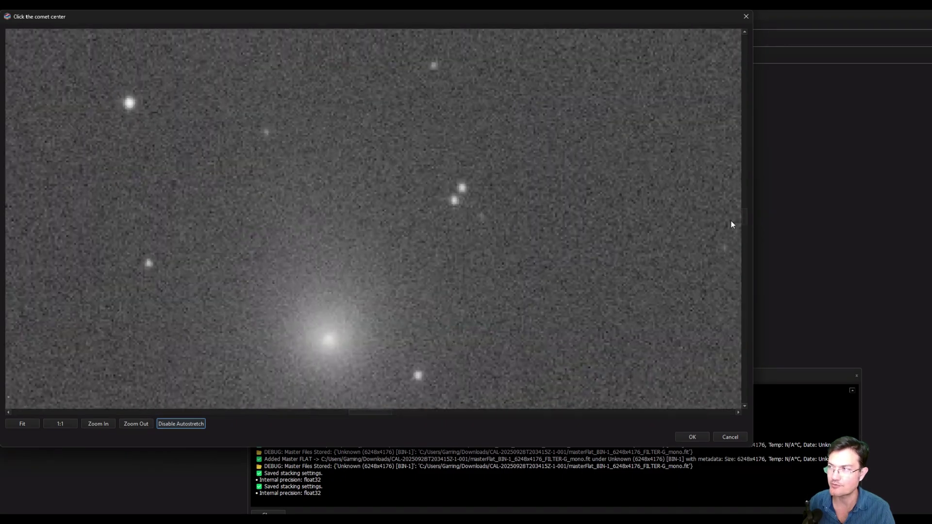
drag(745, 215, 746, 226)
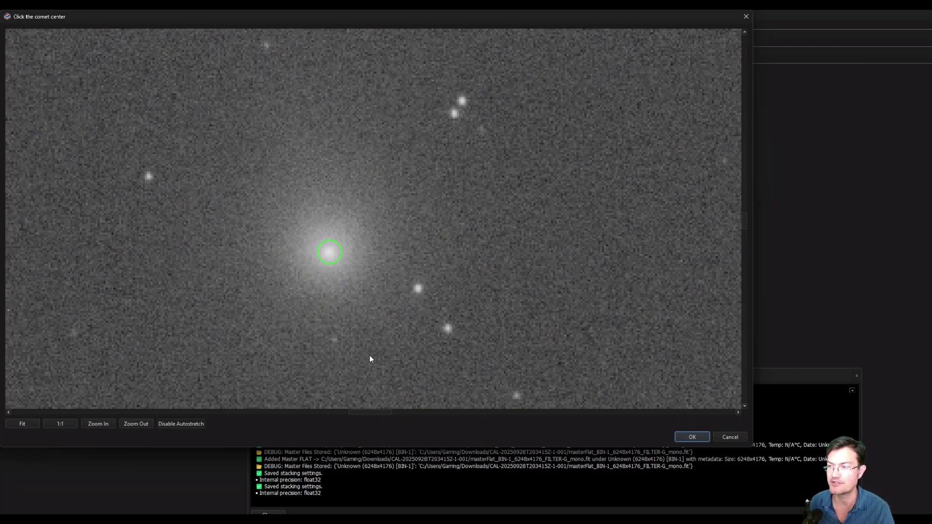
click(701, 439)
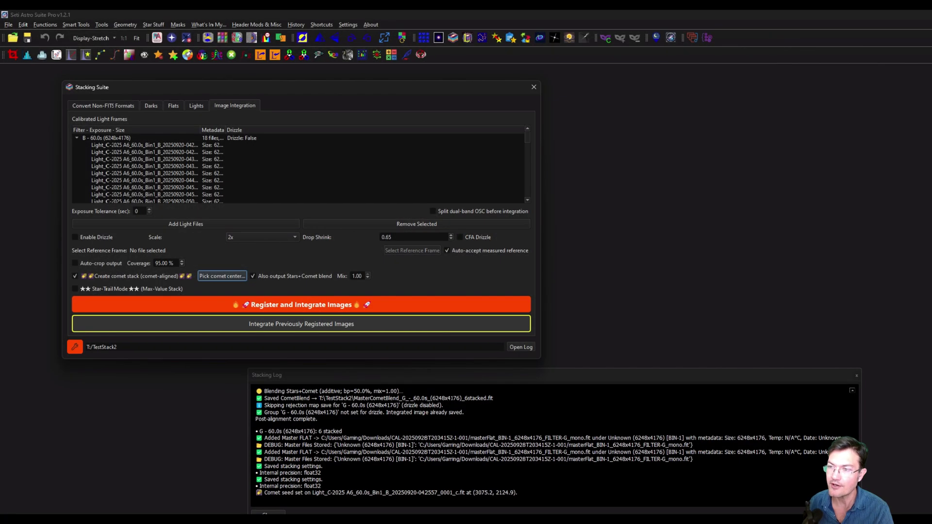
Register and integrate the B frames until the Comet Review & Adjust Centroids dialog appears.
click(269, 305)
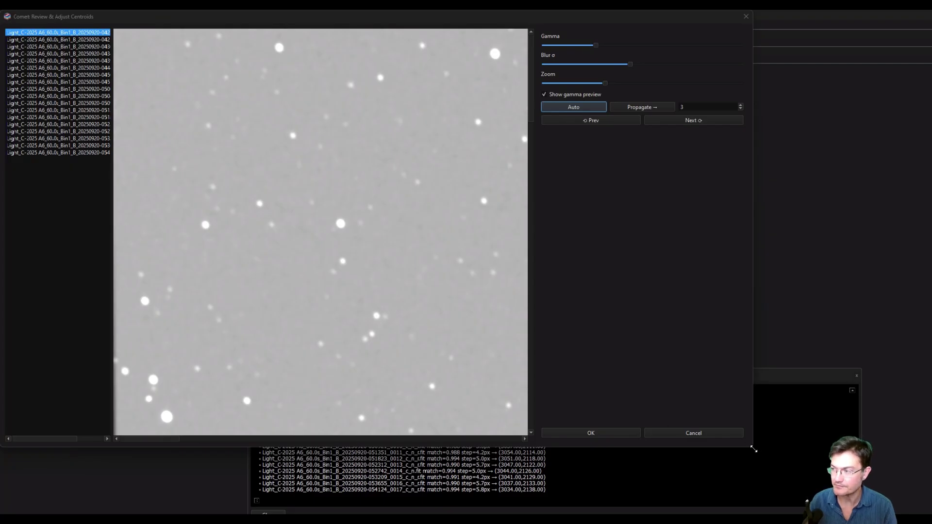
Resize the review window, pan, and zoom the preview so the green centroid circle shows on the comet core.
drag(752, 446, 619, 357)
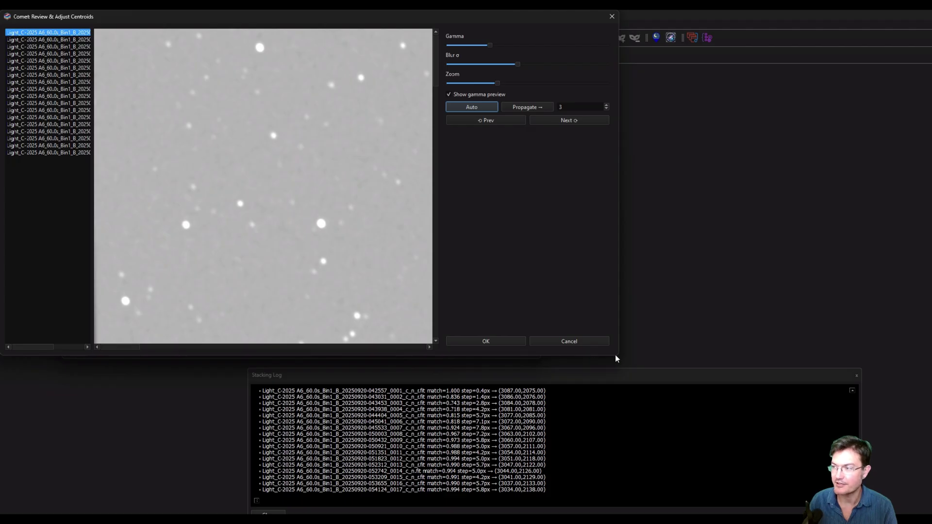
drag(618, 356, 694, 414)
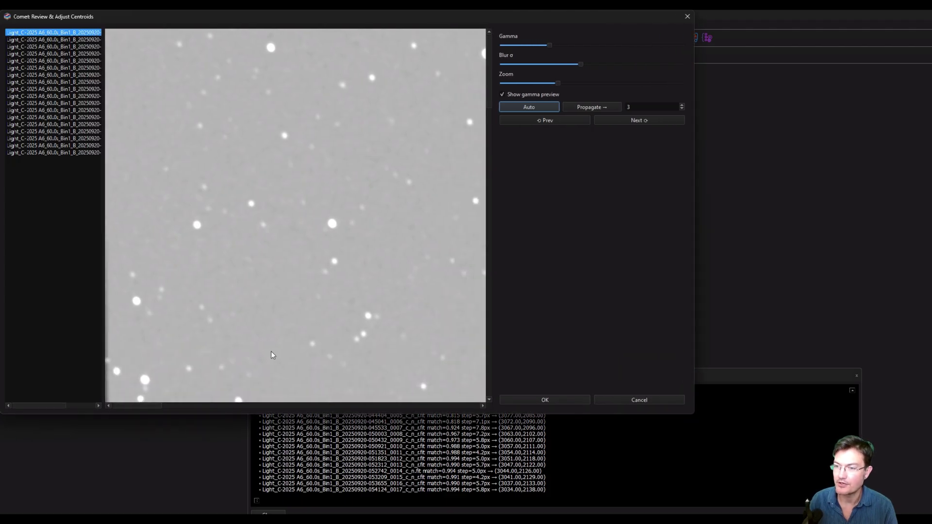
drag(143, 407, 177, 407)
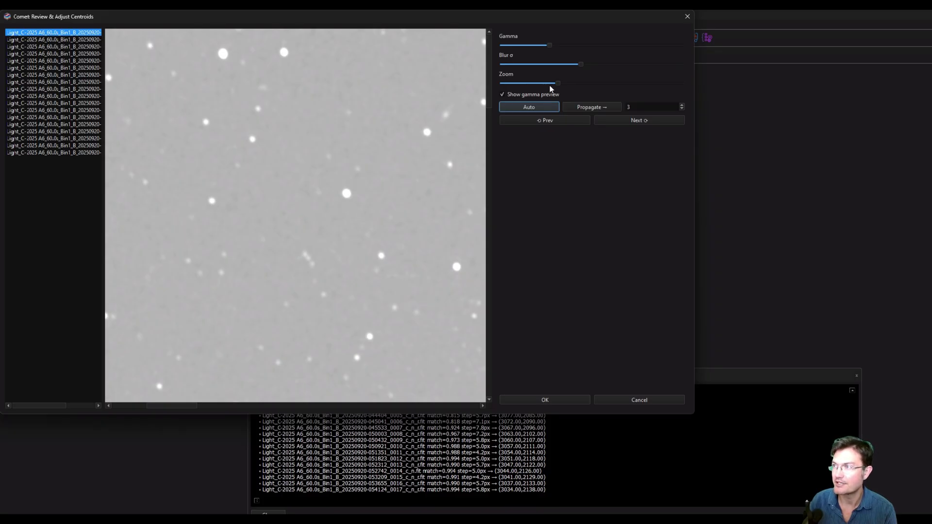
drag(556, 84, 521, 84)
drag(208, 406, 318, 399)
drag(490, 112, 506, 182)
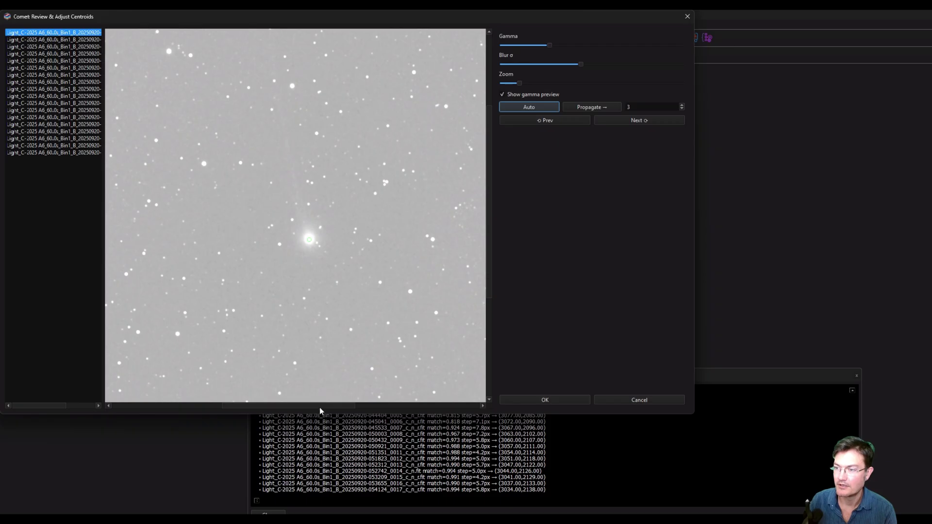
drag(319, 407, 329, 409)
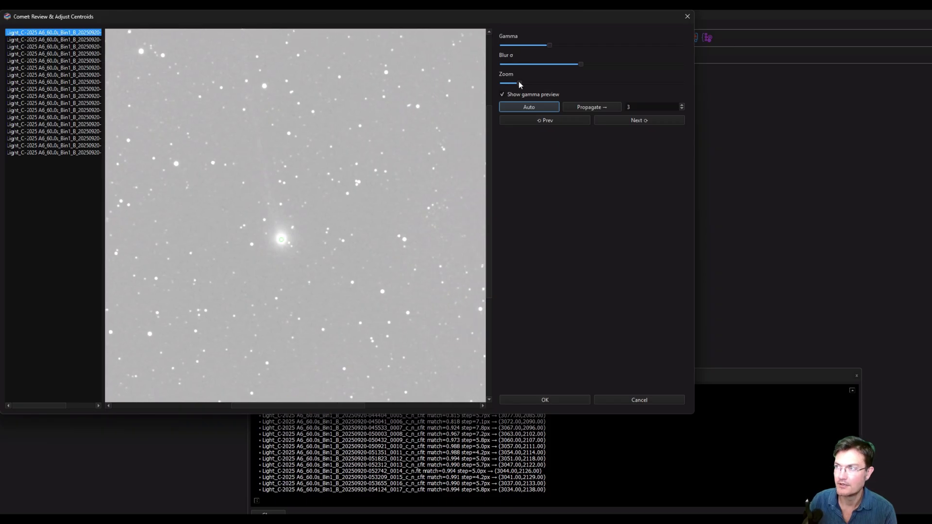
drag(518, 83, 555, 83)
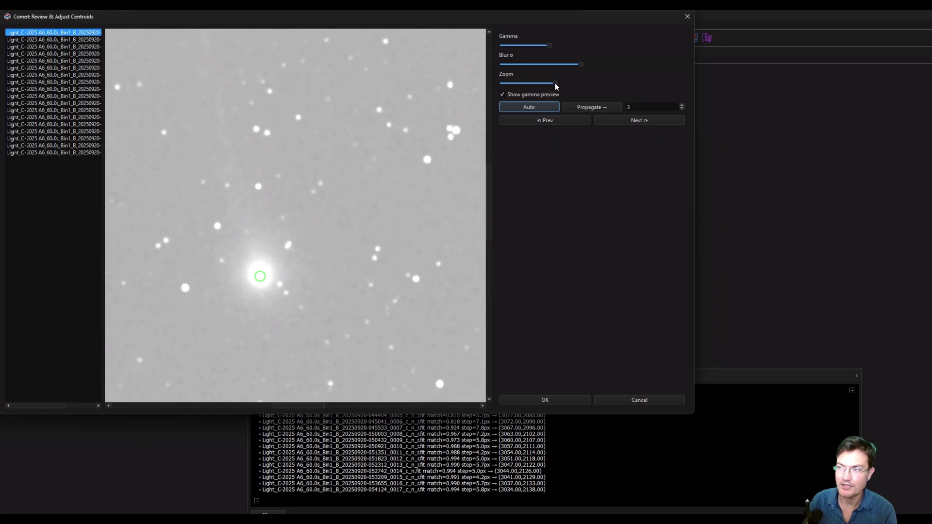
Toggle the gamma preview, then check centroids on B frames 4, 7, 10, 13, 16 and the last.
click(518, 94)
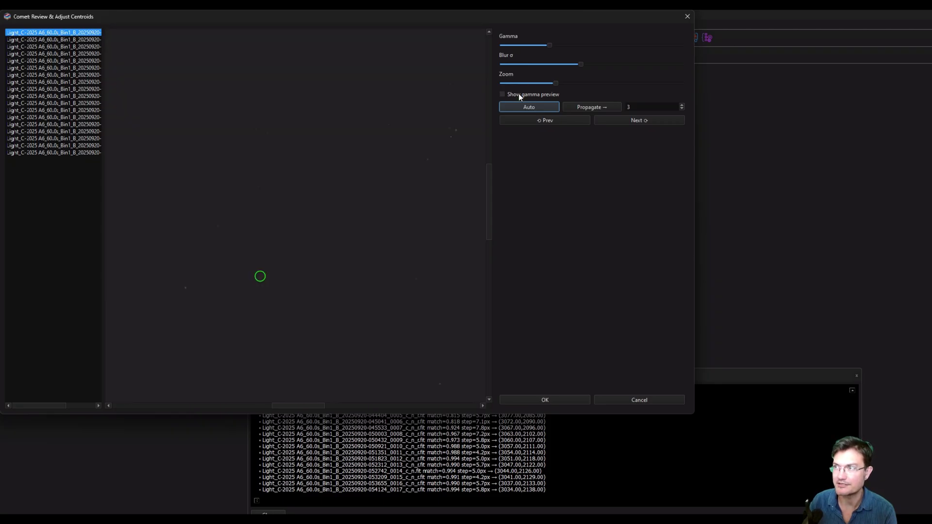
click(519, 94)
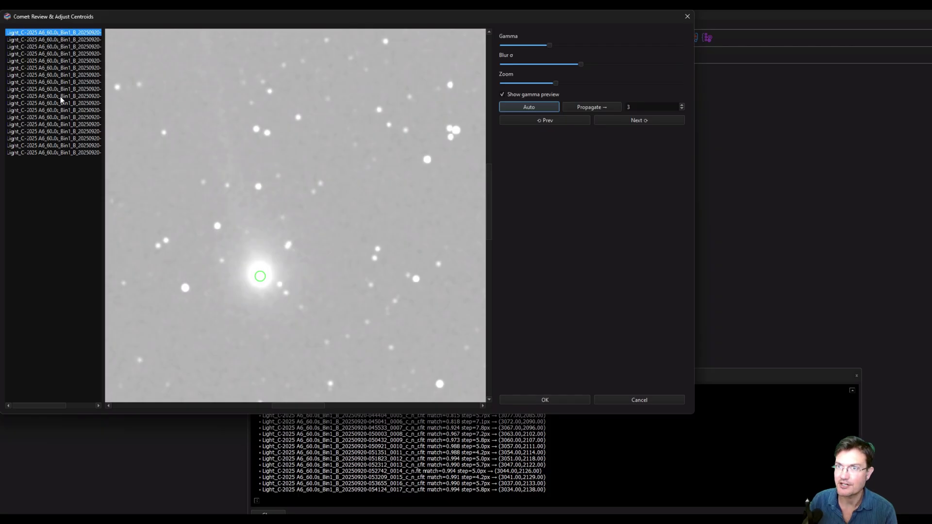
click(60, 54)
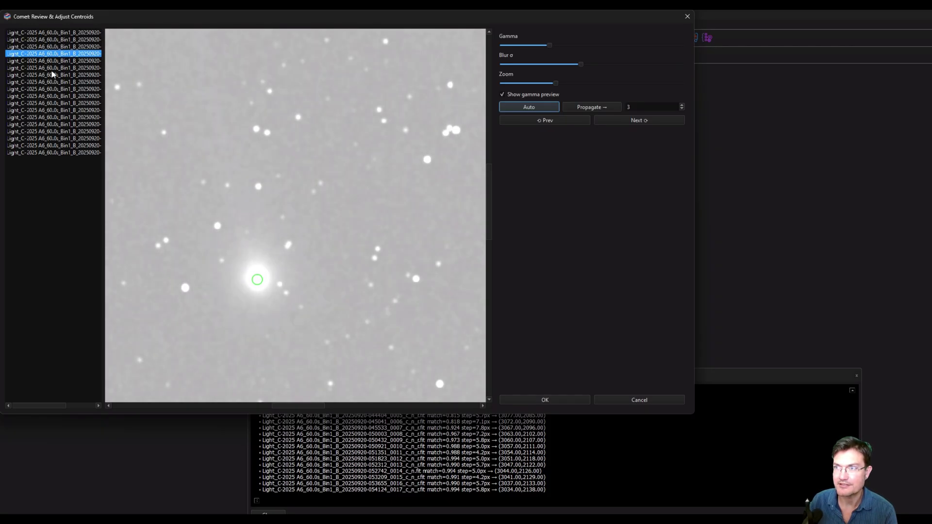
click(52, 75)
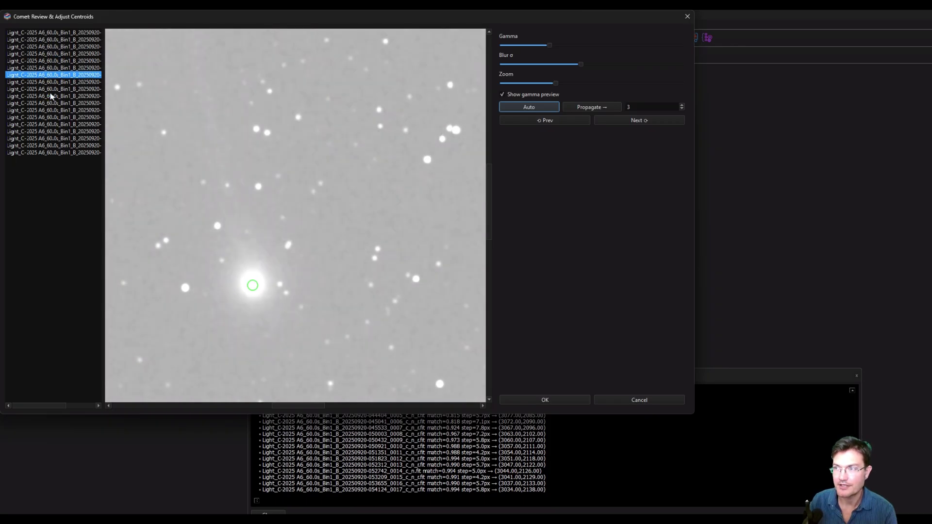
click(51, 96)
click(47, 117)
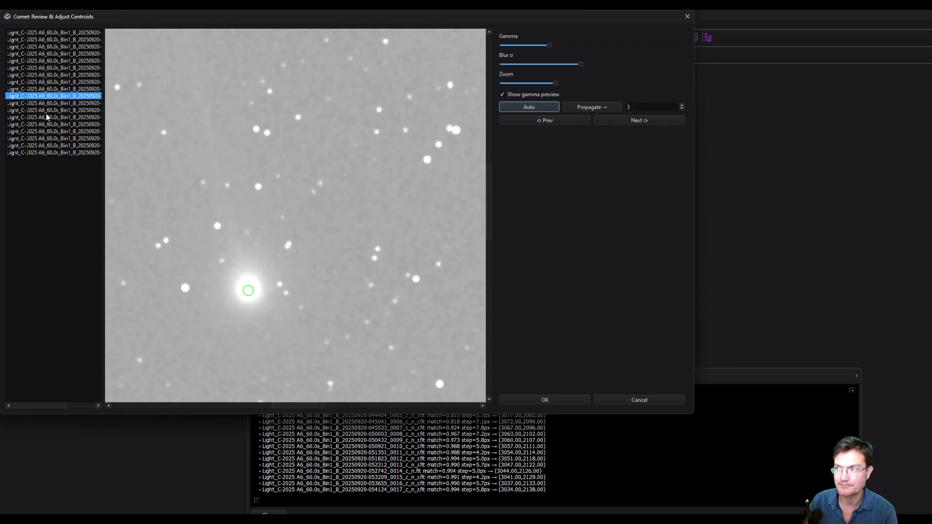
click(44, 139)
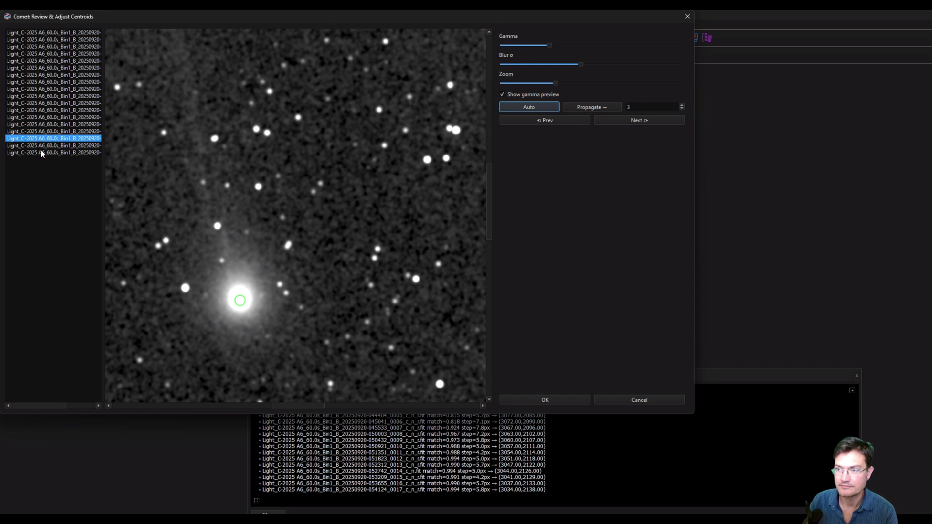
click(41, 153)
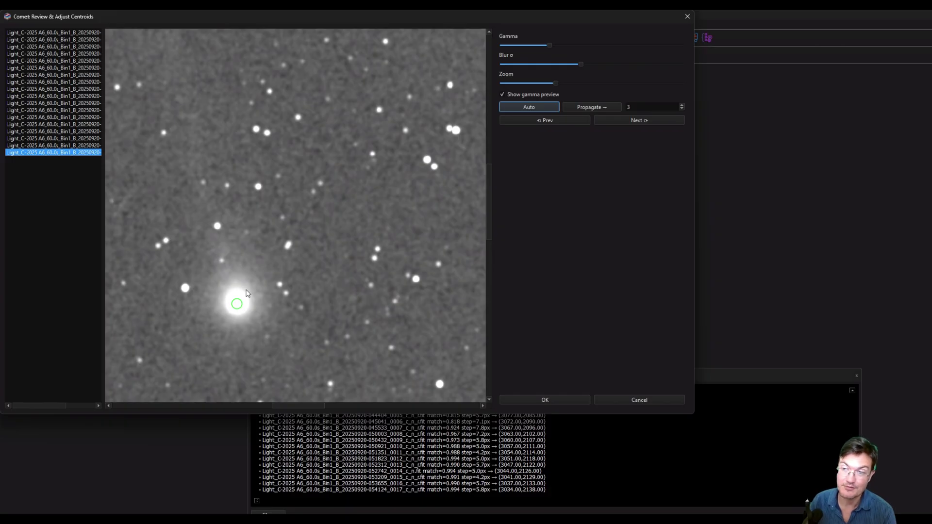
Move the centroid off and back onto the comet, re-detect it with Auto, and accept the B centroids.
click(264, 262)
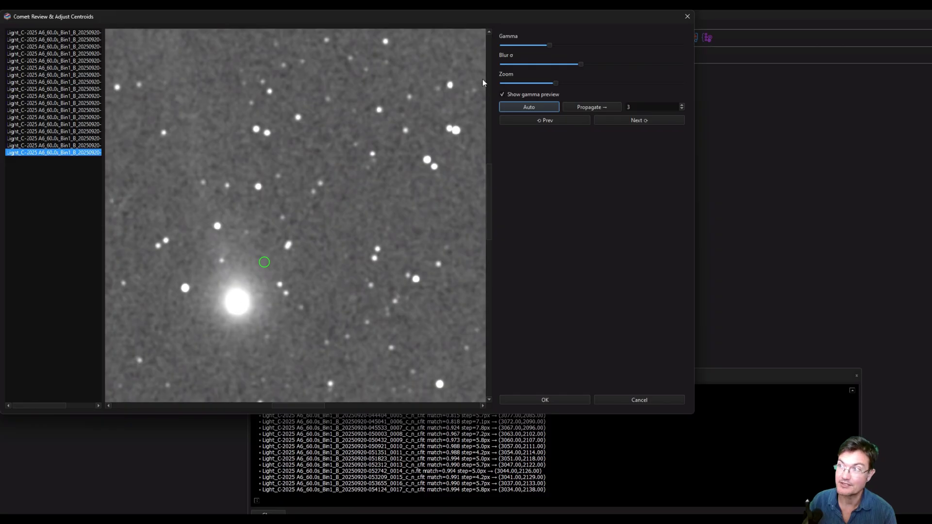
key(g)
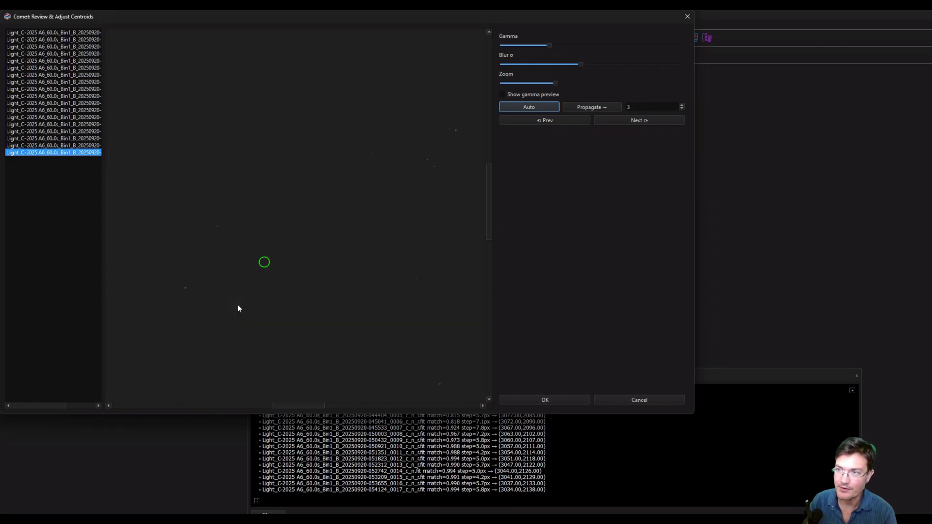
click(238, 305)
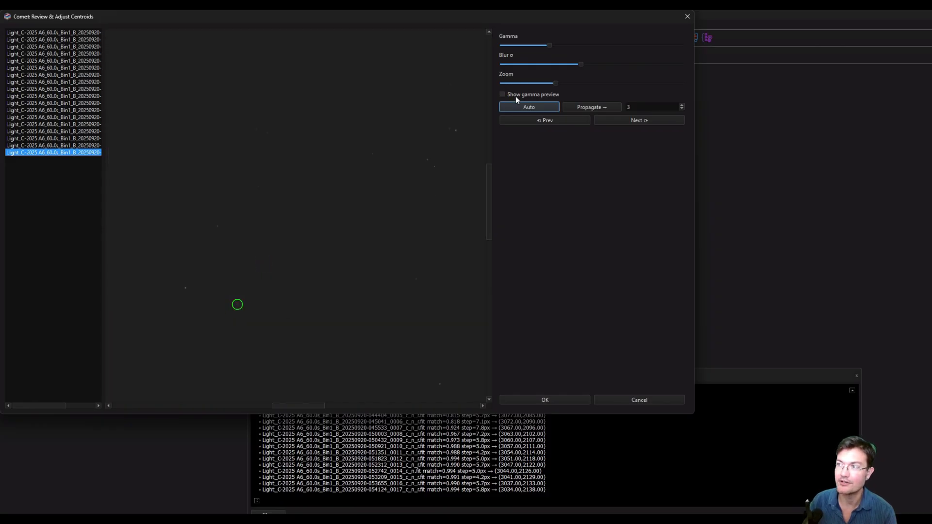
key(g)
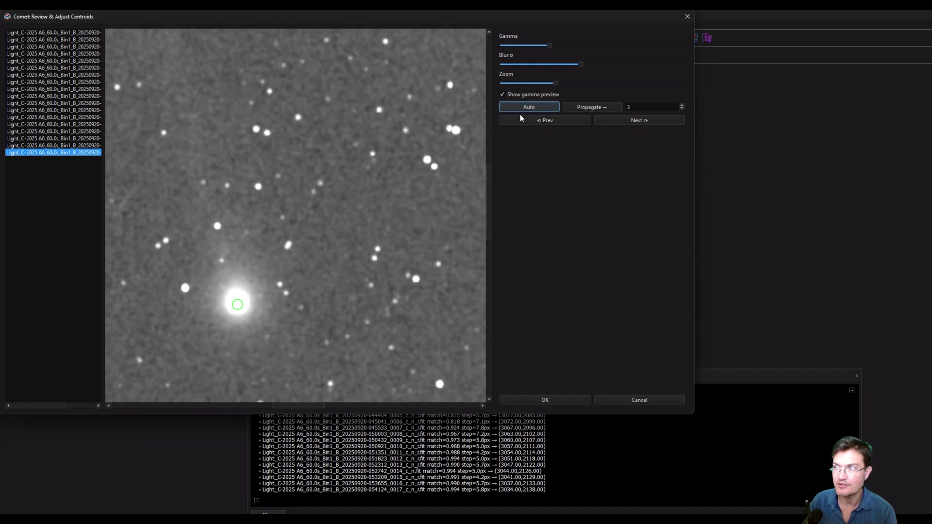
click(522, 112)
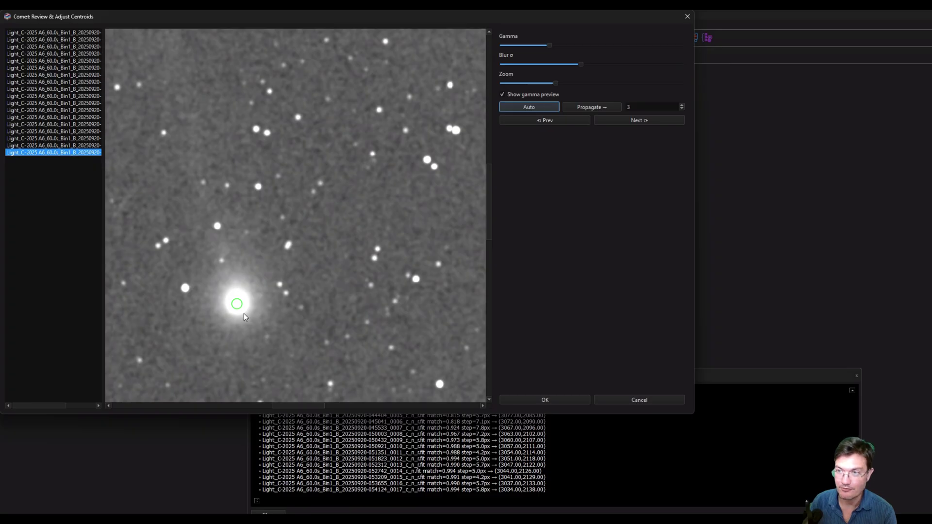
click(572, 401)
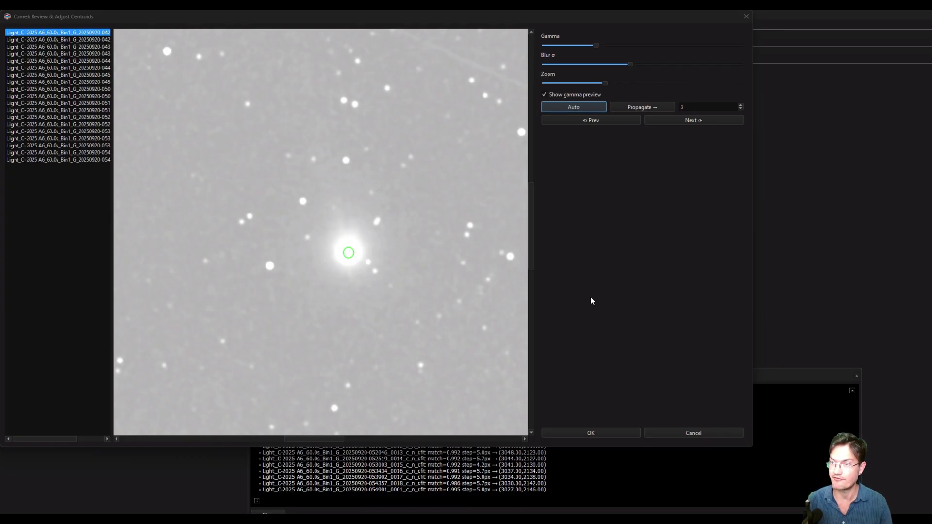
Check several G frame centroids, accept them, and close the stacking log once all filters finish.
click(69, 68)
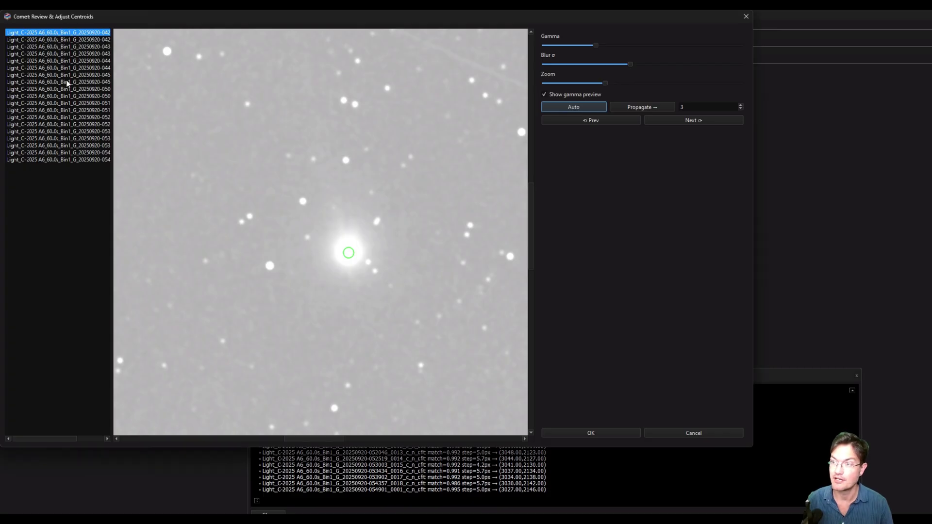
click(66, 90)
click(55, 114)
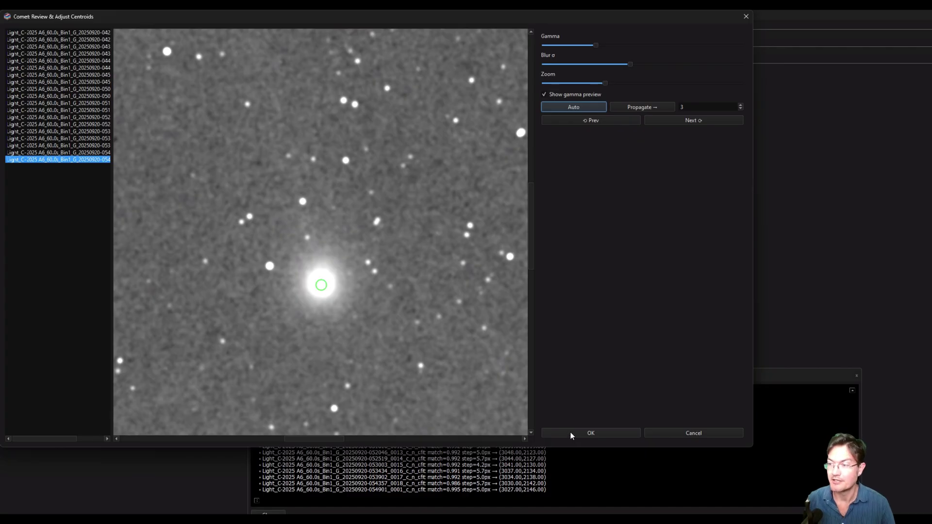
click(568, 430)
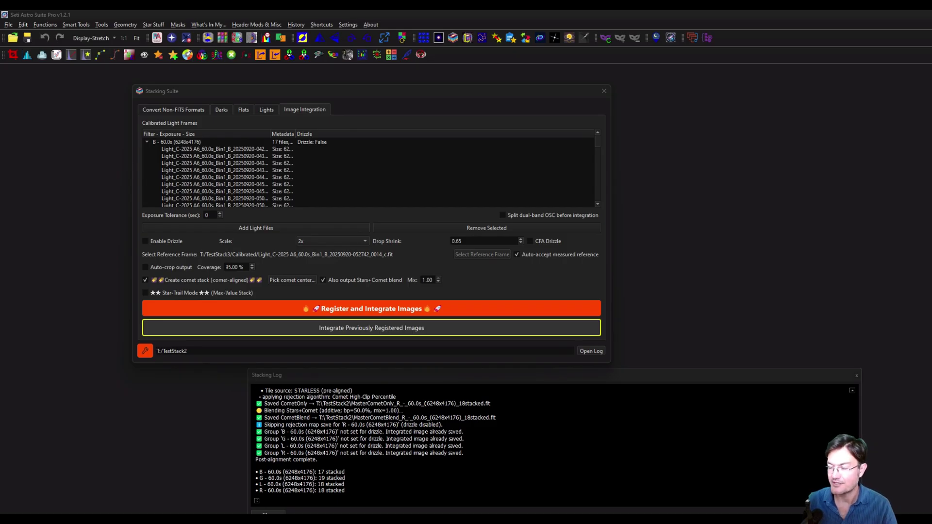
click(857, 375)
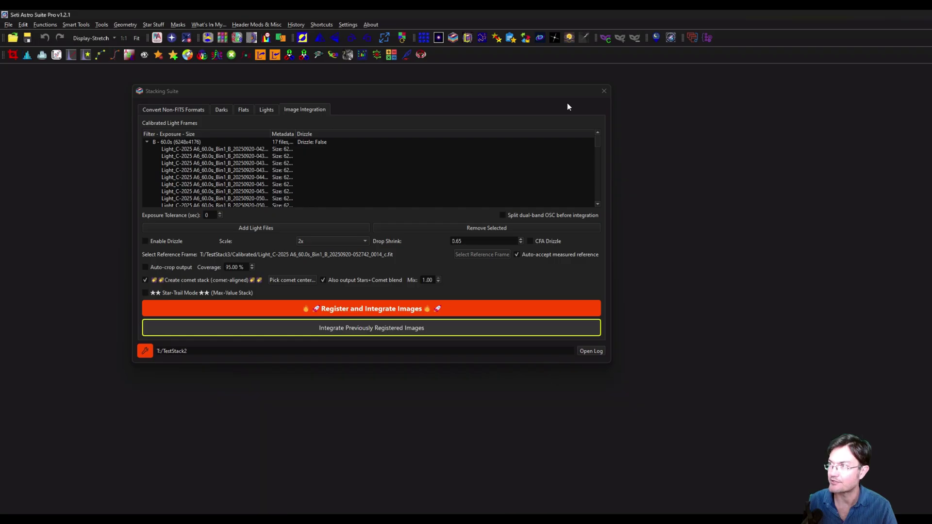
Close Stacking Suite and open MasterLight_L, MasterCometOnly_L and MasterCometBlend_L from TestStack2.
click(604, 91)
key(ctrl+o)
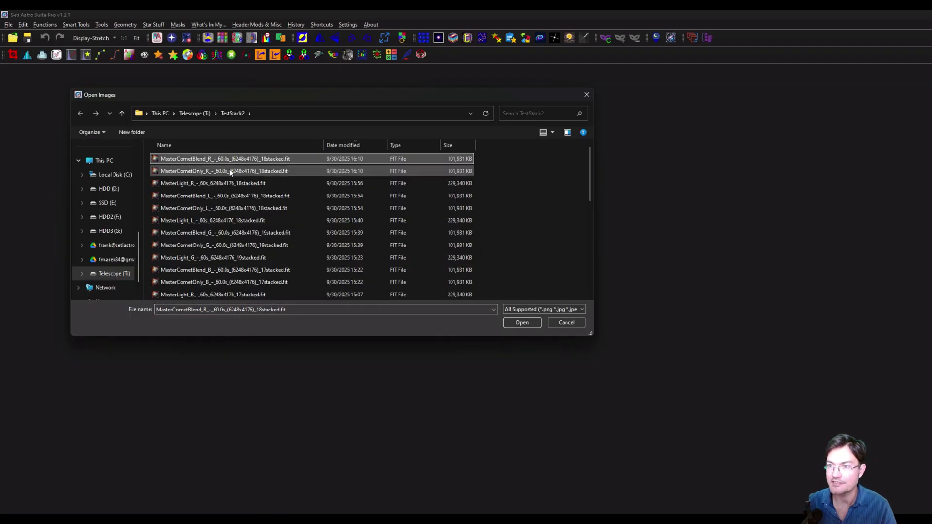
click(220, 184)
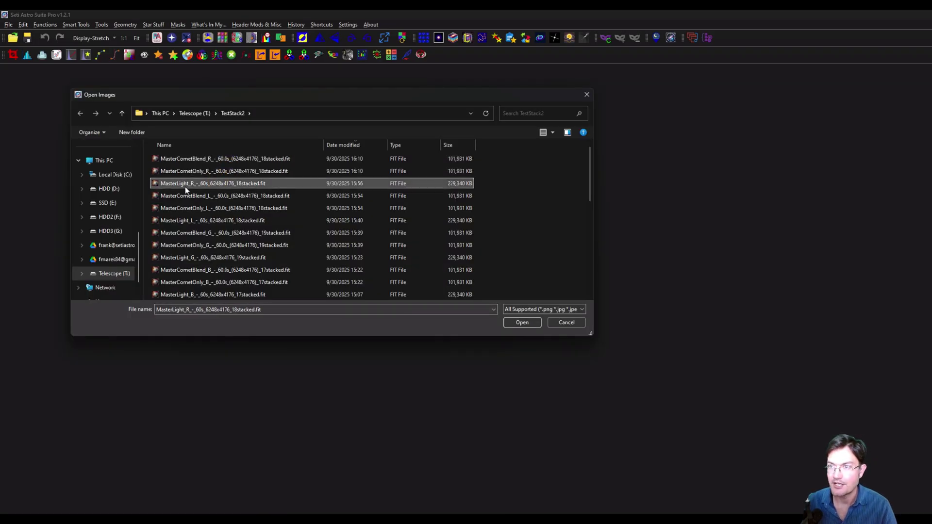
click(208, 172)
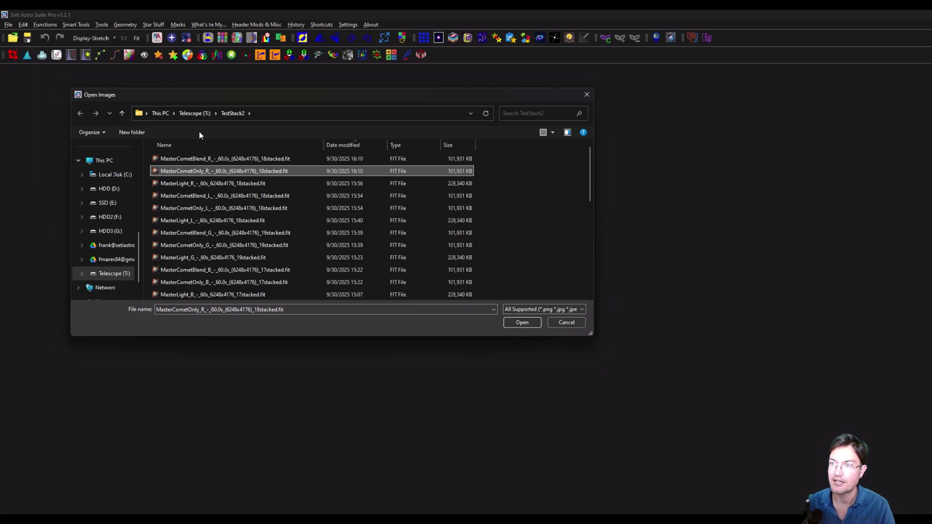
click(204, 161)
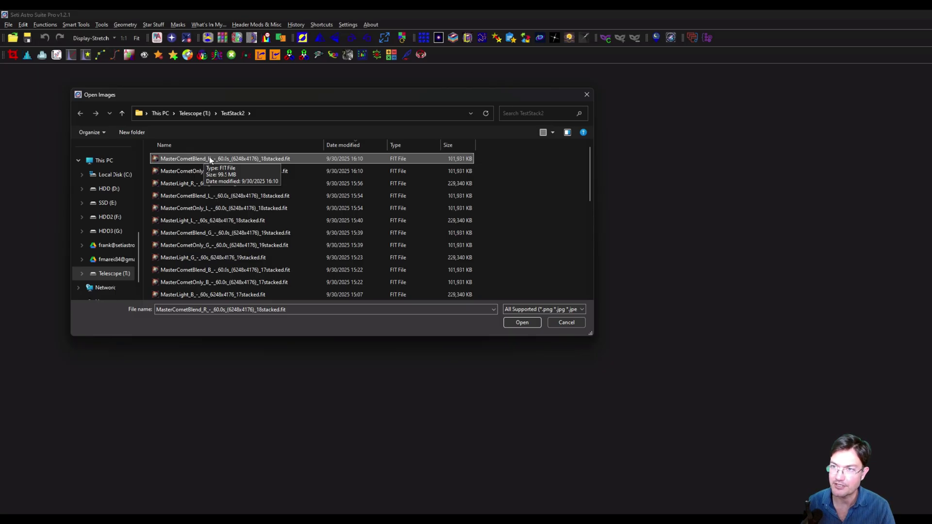
click(209, 222)
ctrl+click(214, 210)
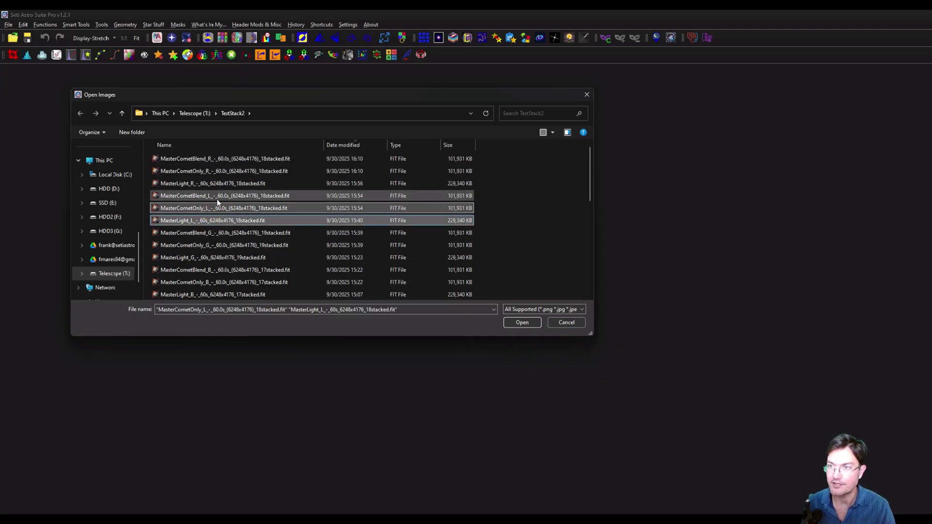
ctrl+click(217, 197)
click(522, 323)
drag(570, 160, 654, 185)
Zoom and pan the MasterCometOnly_L window to frame the comet and its tail.
click(587, 393)
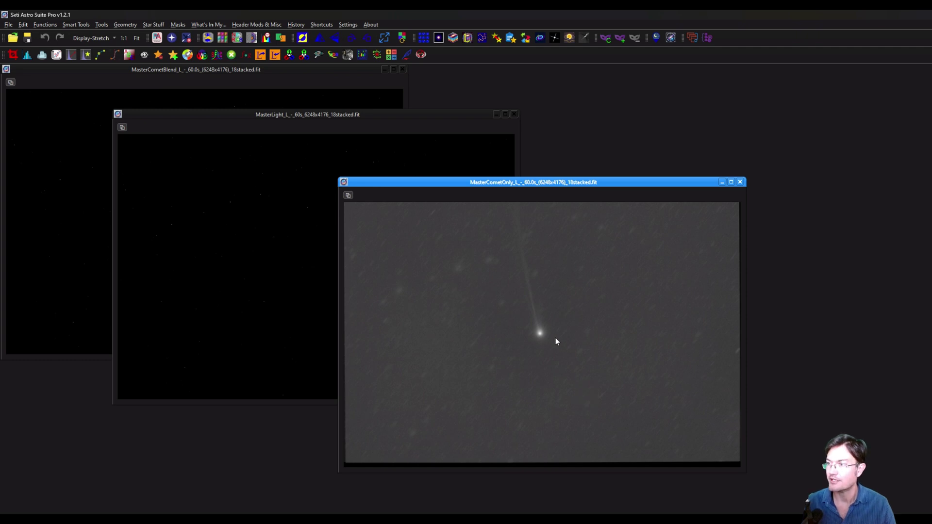
scroll(556, 337, up, 3)
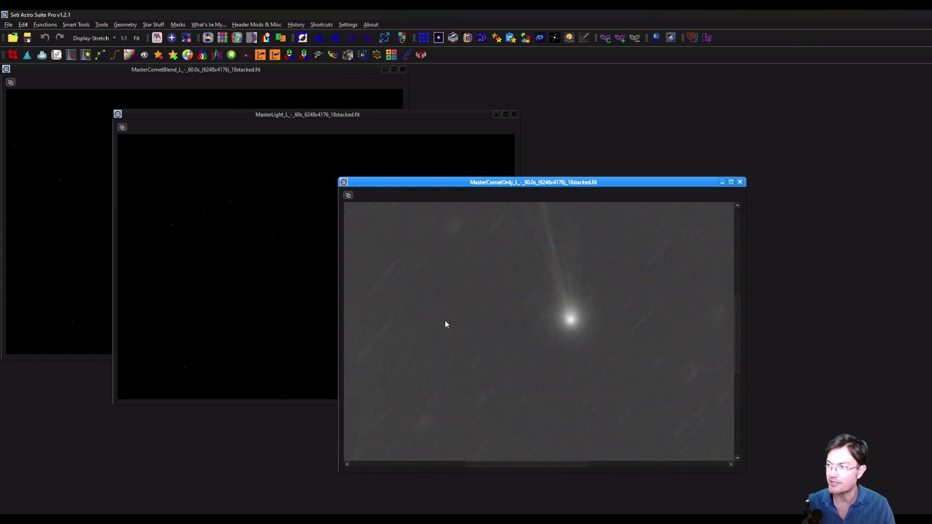
scroll(571, 343, down, 1)
mouse_move(624, 318)
mouse_down()
mouse_move(588, 340)
mouse_move(576, 391)
mouse_move(611, 410)
mouse_move(604, 333)
mouse_move(575, 272)
mouse_move(523, 233)
mouse_up()
drag(556, 281, 548, 322)
scroll(569, 319, down, 2)
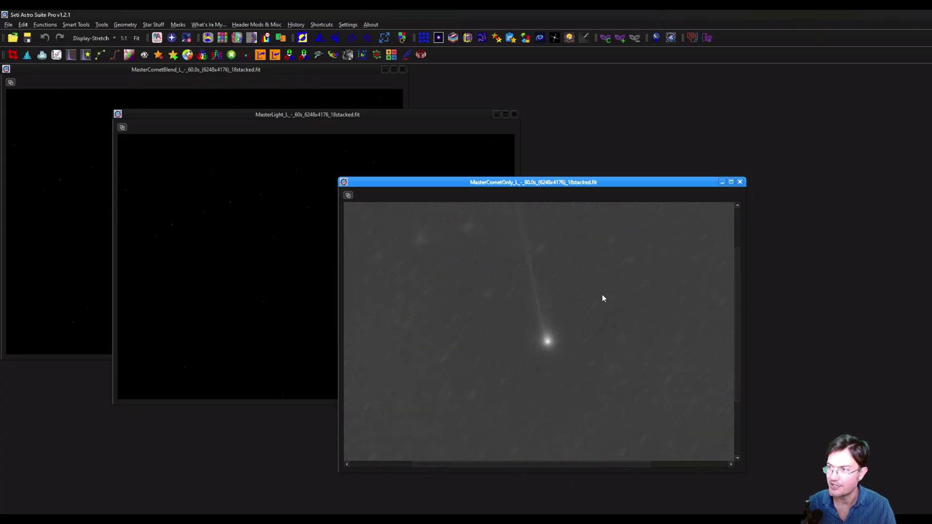
mouse_move(601, 293)
mouse_down()
mouse_move(585, 302)
mouse_move(591, 291)
mouse_move(589, 302)
mouse_up()
Auto-stretch MasterLight_L and zoom in, centring the view on the comet.
click(250, 250)
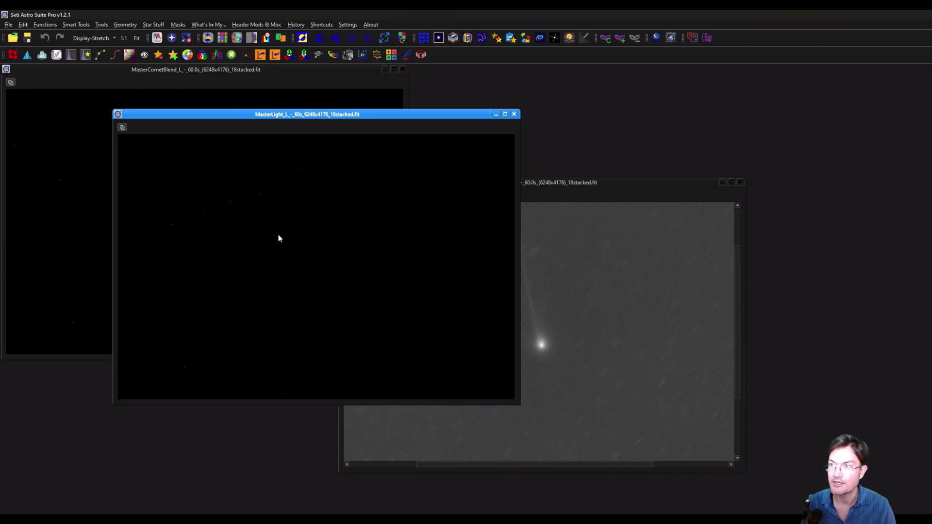
key(ctrl+a)
drag(374, 119, 506, 180)
scroll(481, 233, up, 2)
scroll(415, 336, up, 1)
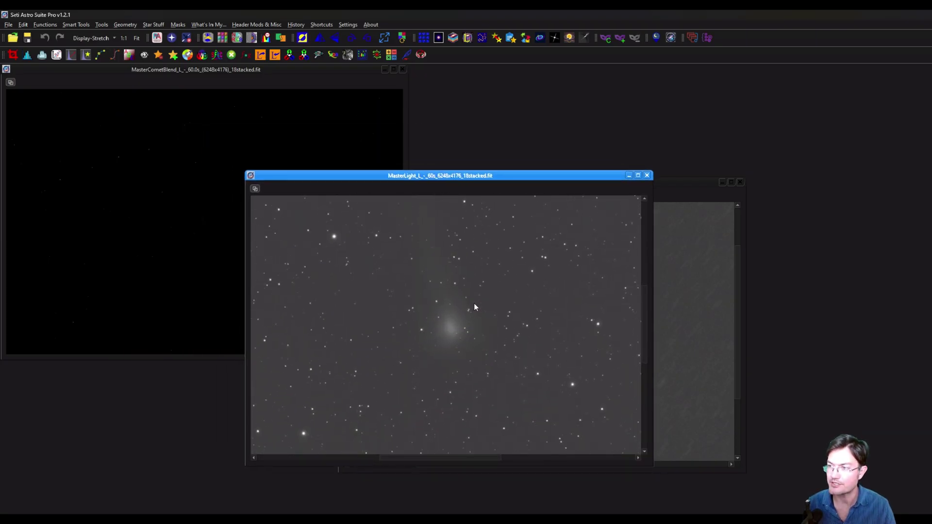
drag(472, 304, 467, 313)
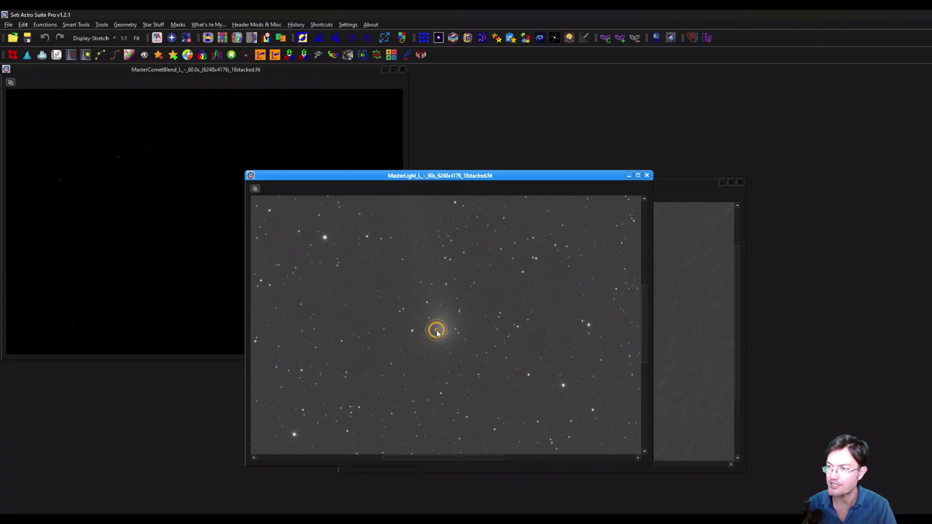
mouse_move(437, 328)
mouse_down()
mouse_move(424, 324)
mouse_move(446, 313)
mouse_up()
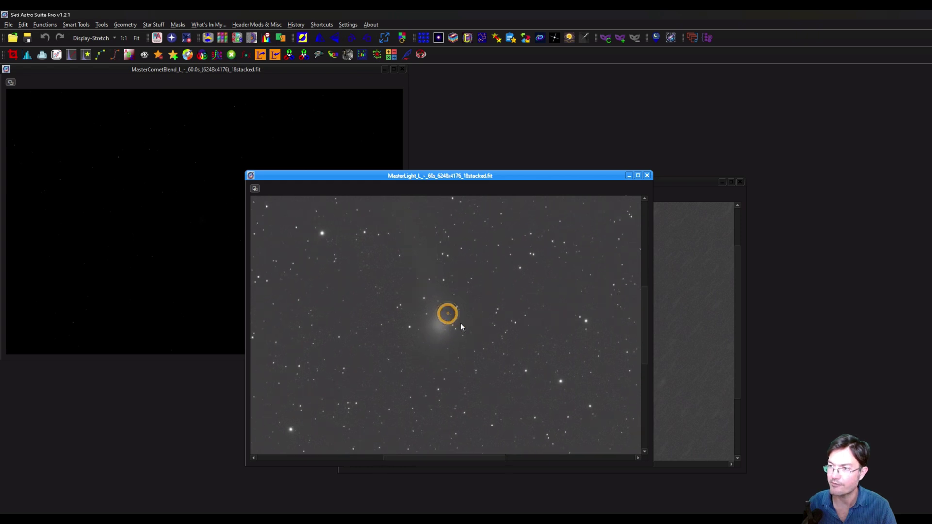
Move the MasterCometBlend window to the workspace centre and zoom in to inspect the comet.
click(189, 181)
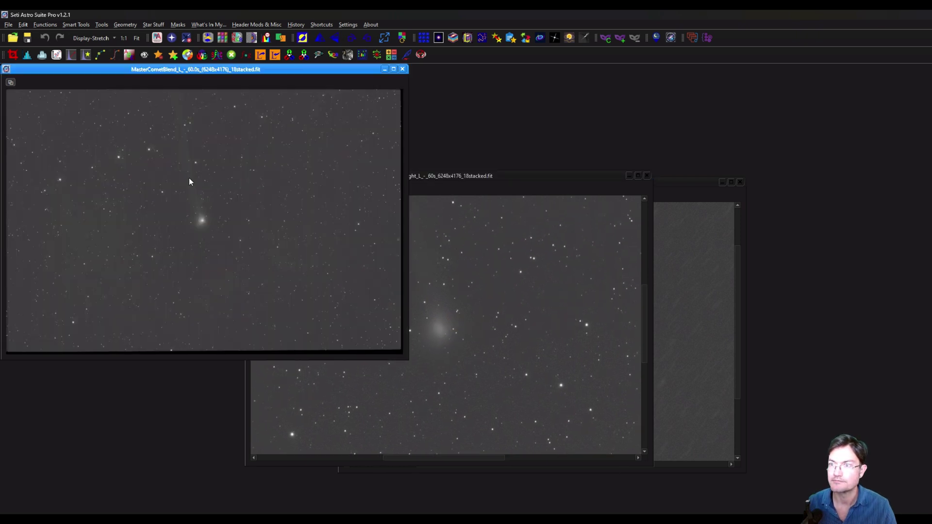
click(235, 72)
drag(236, 74, 476, 134)
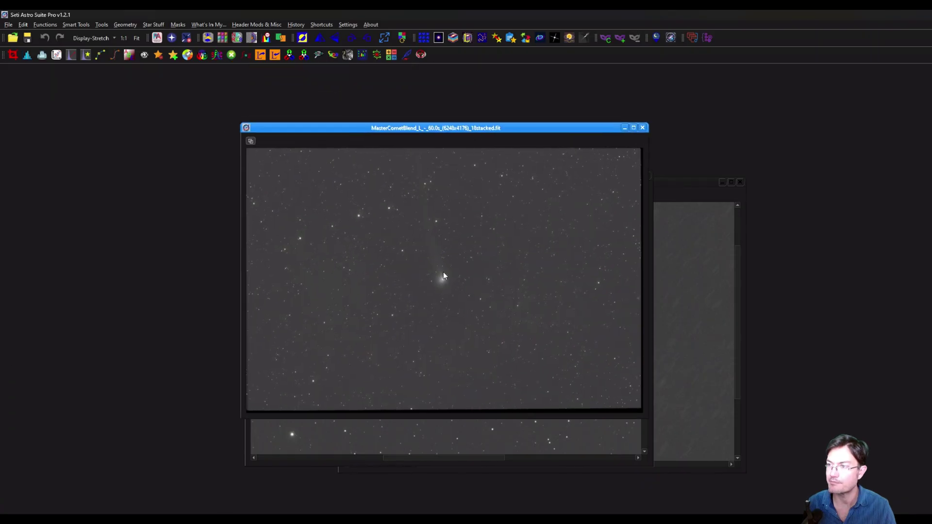
scroll(444, 272, up, 4)
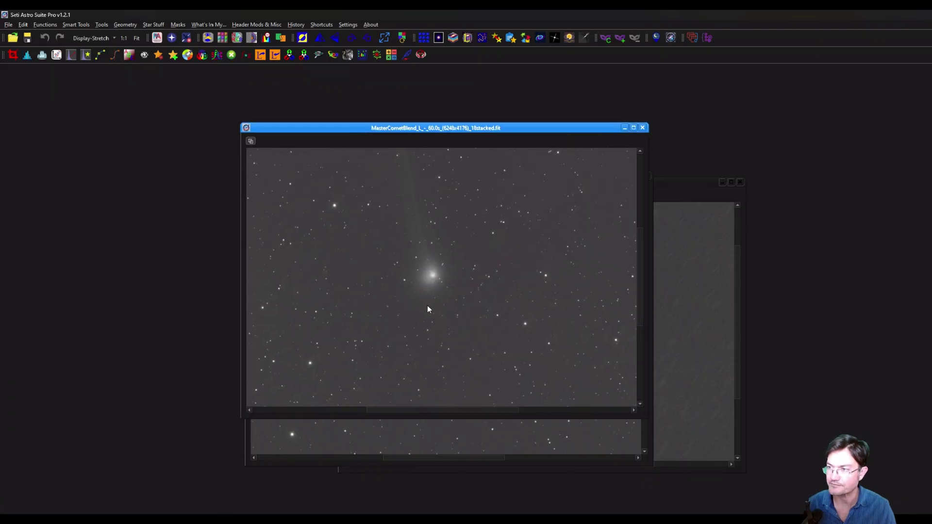
scroll(431, 318, up, 1)
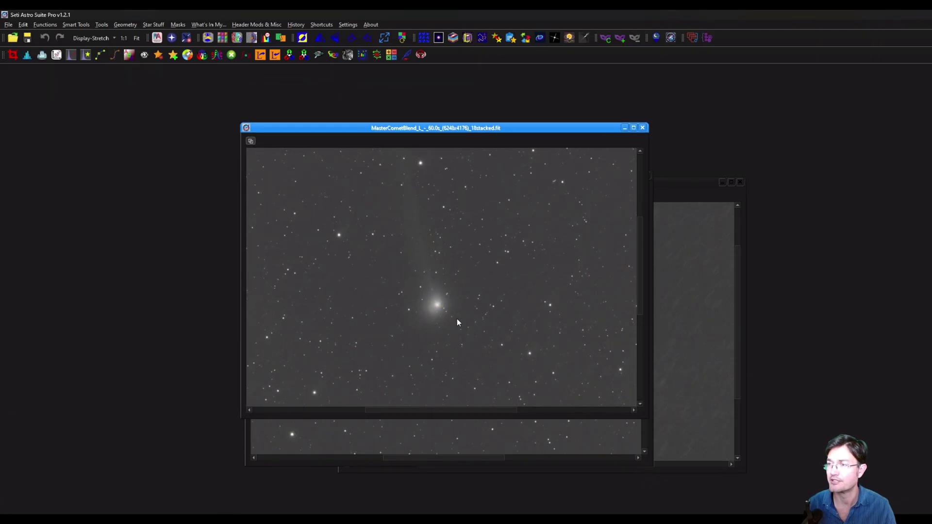
scroll(476, 311, down, 1)
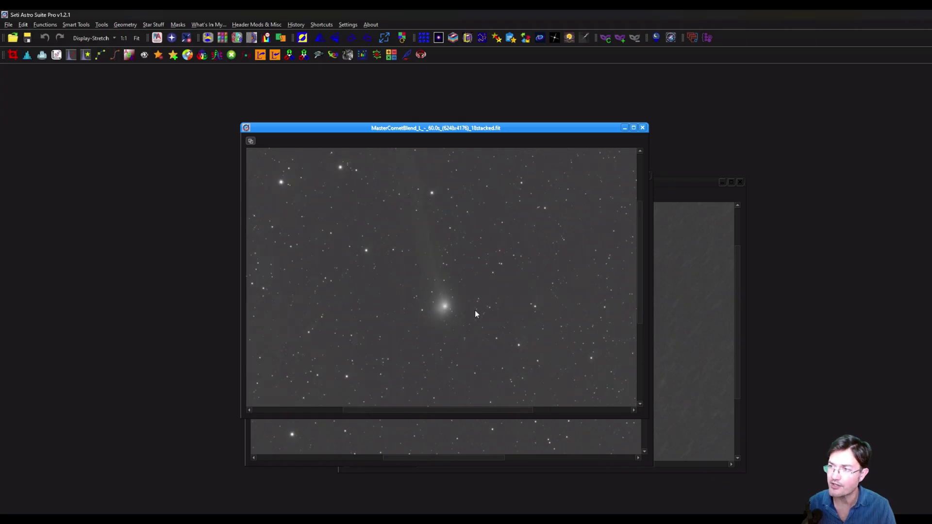
drag(475, 310, 462, 293)
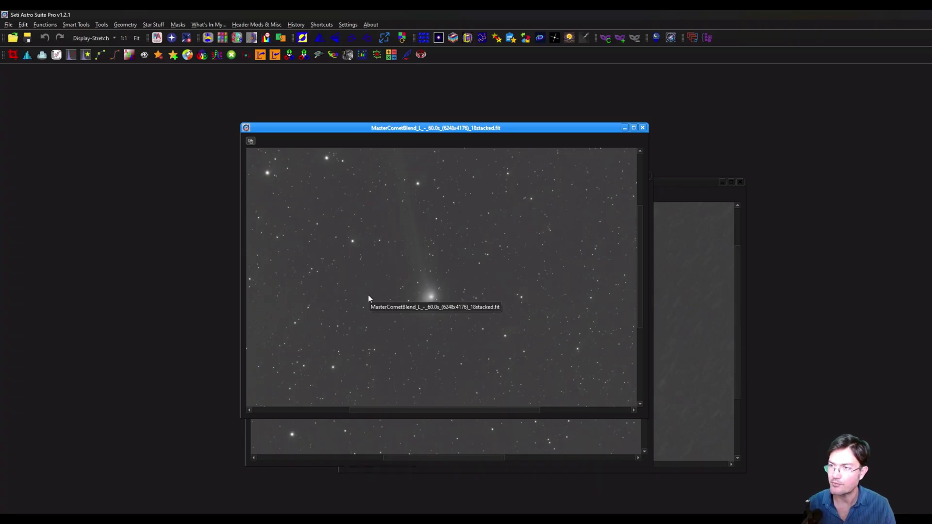
drag(491, 129, 404, 119)
scroll(366, 274, down, 2)
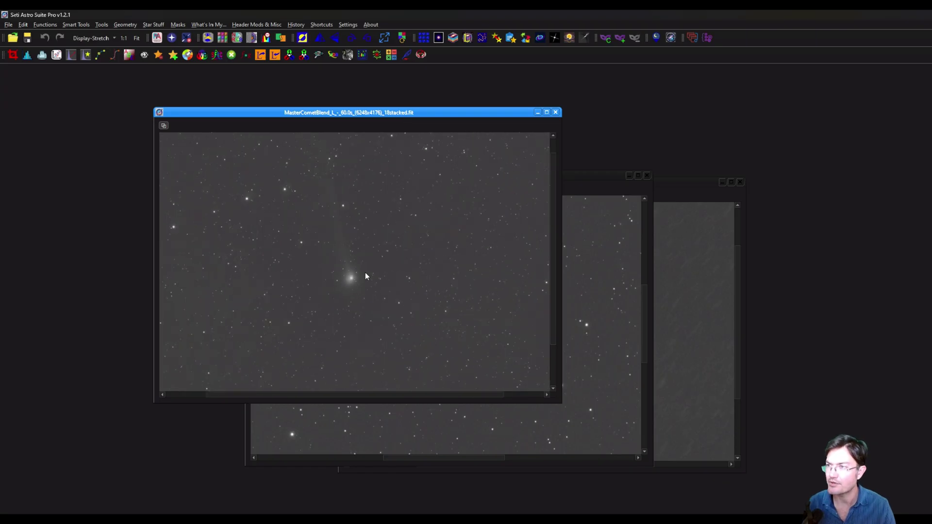
scroll(366, 275, up, 2)
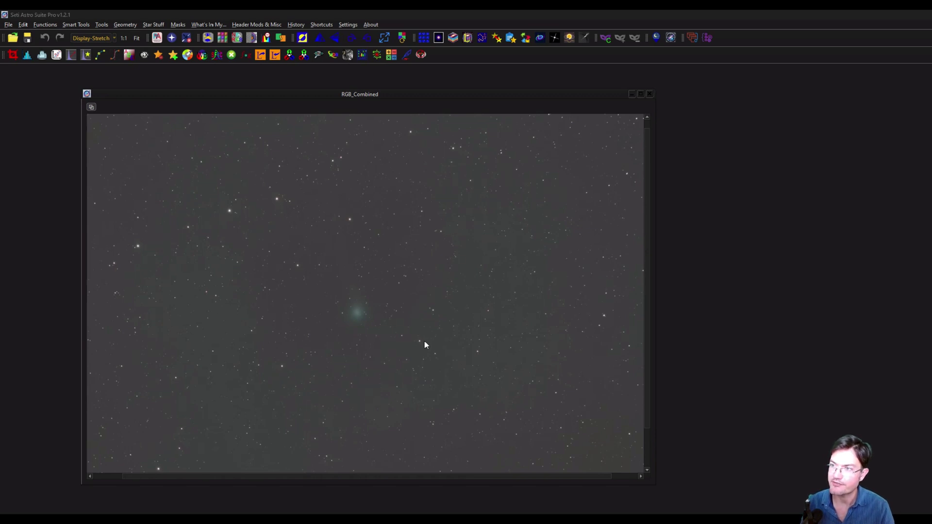
Arrange RGB_Combined and RGBcomet side by side, with RGB_Combined in front.
drag(394, 332, 387, 314)
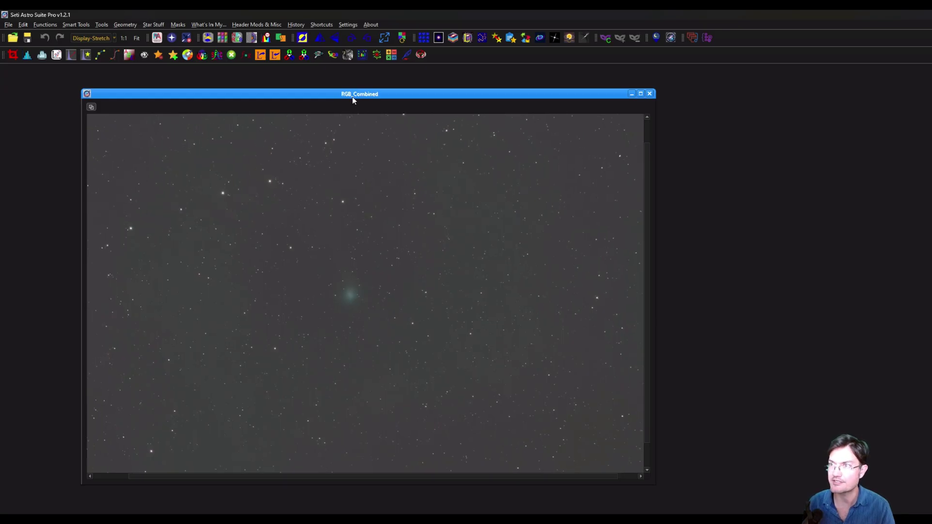
drag(354, 96, 294, 83)
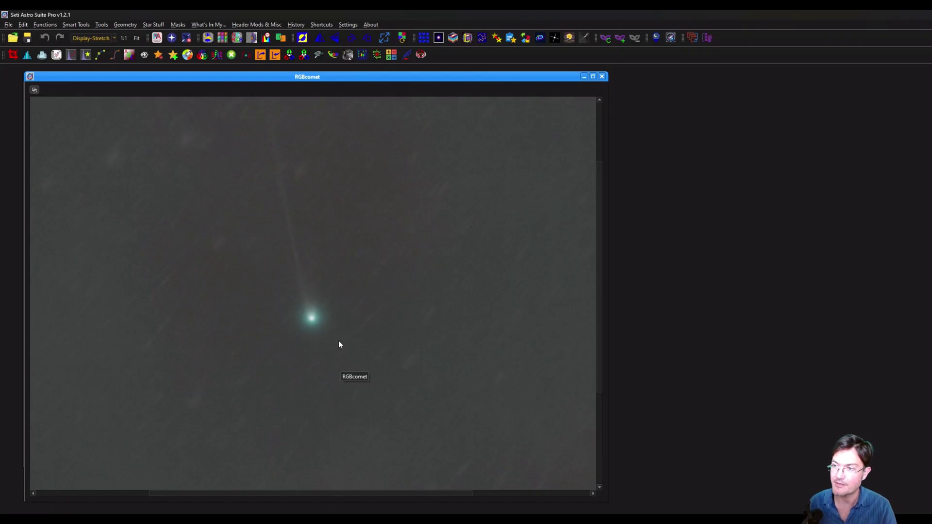
drag(383, 336, 376, 345)
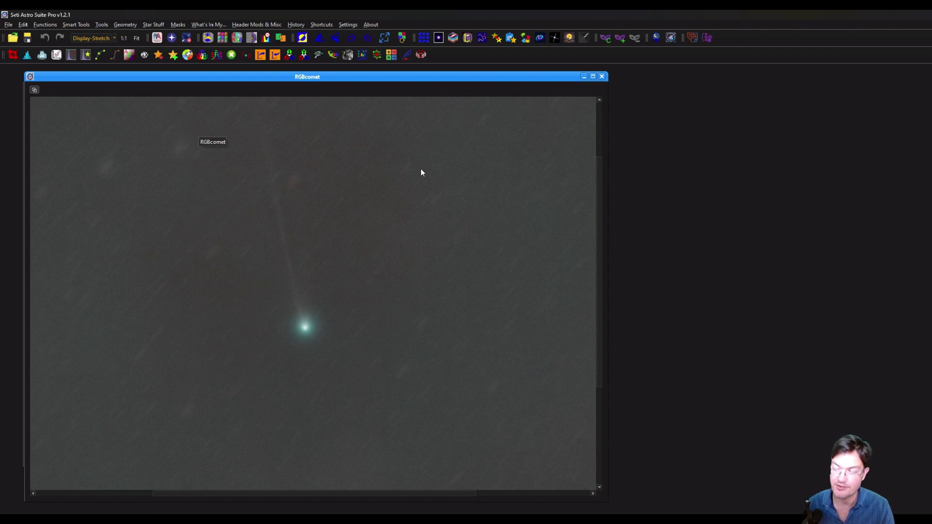
drag(384, 76, 762, 77)
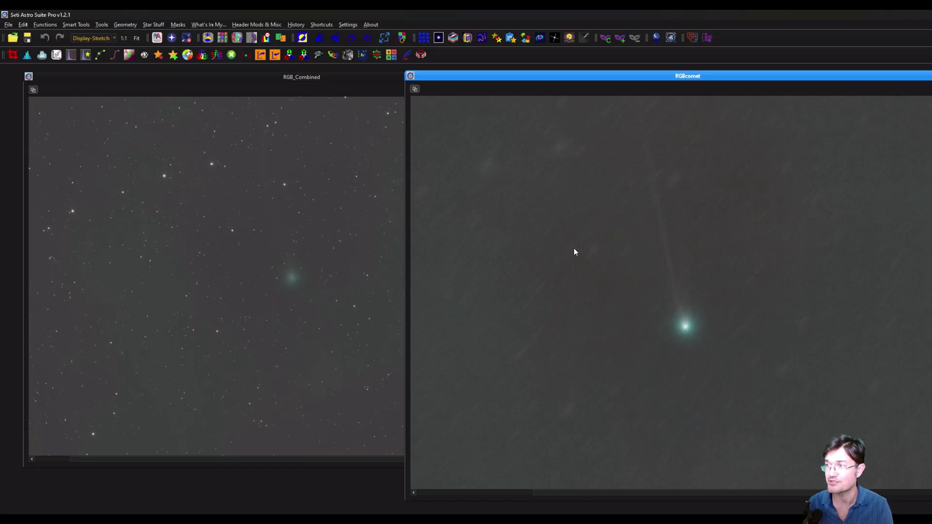
click(343, 289)
drag(689, 78, 671, 74)
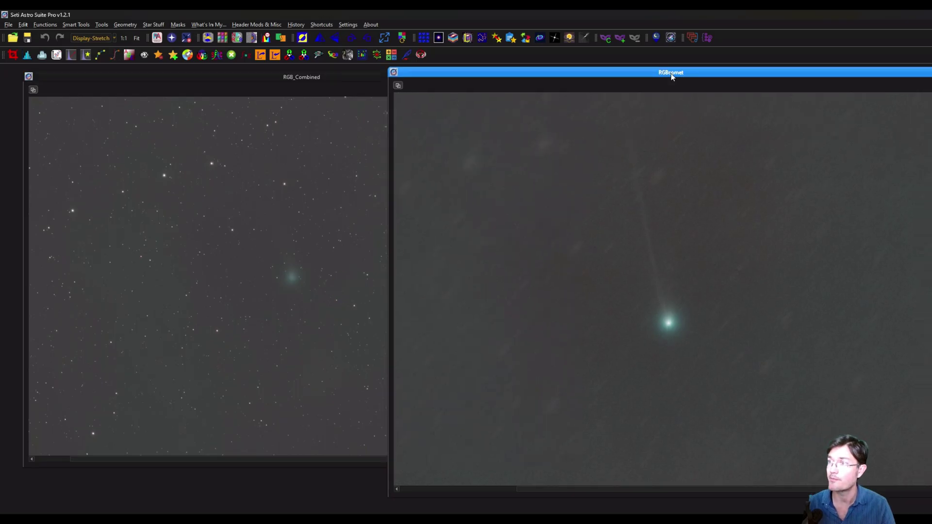
click(284, 325)
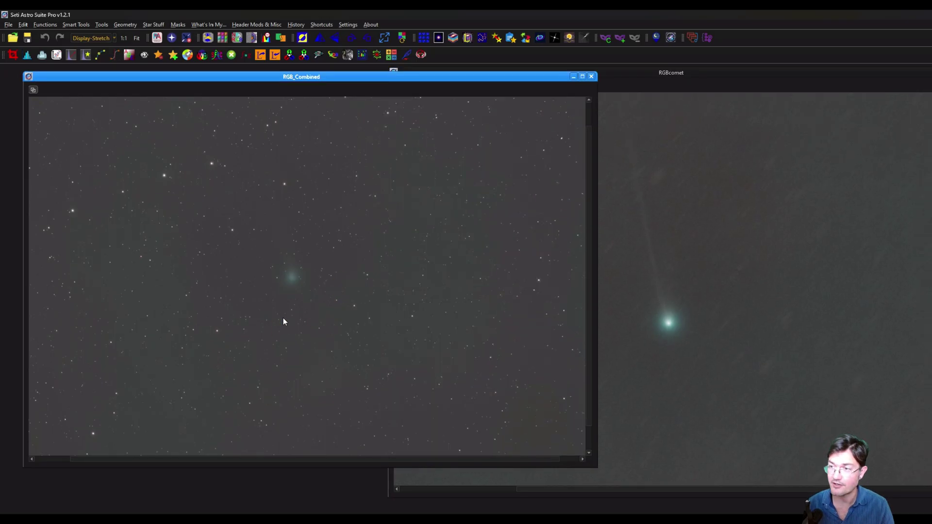
drag(308, 292, 308, 330)
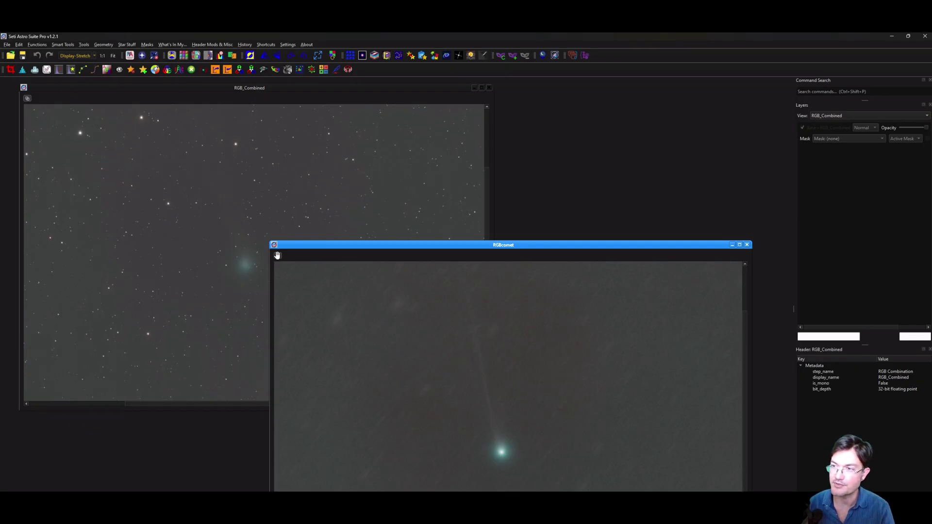
Add RGBcomet as a Screen-blended layer over RGB_Combined and preview the result.
drag(278, 256, 870, 146)
click(857, 128)
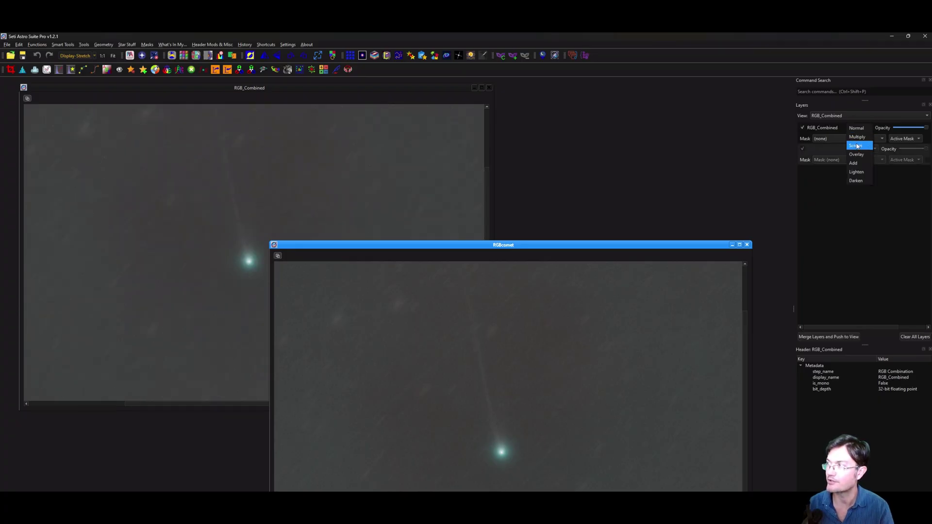
click(856, 141)
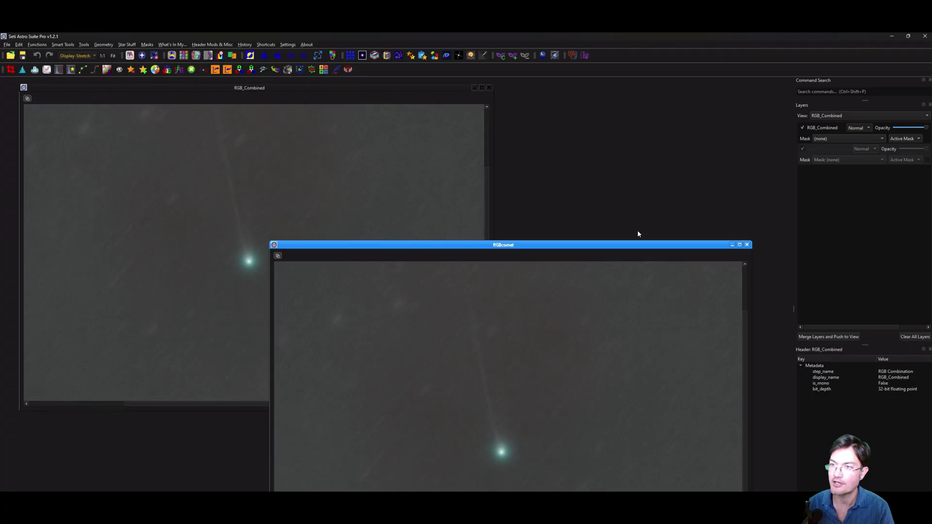
click(399, 188)
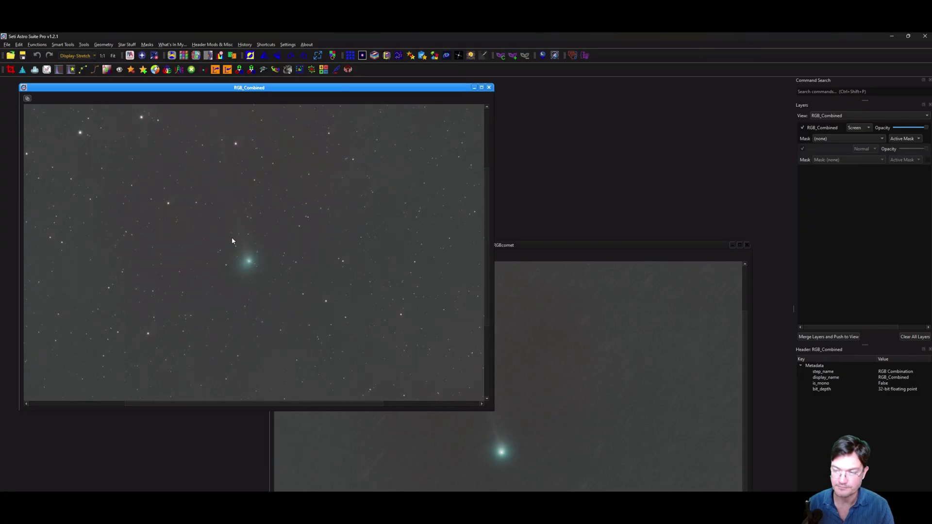
scroll(232, 241, up, 2)
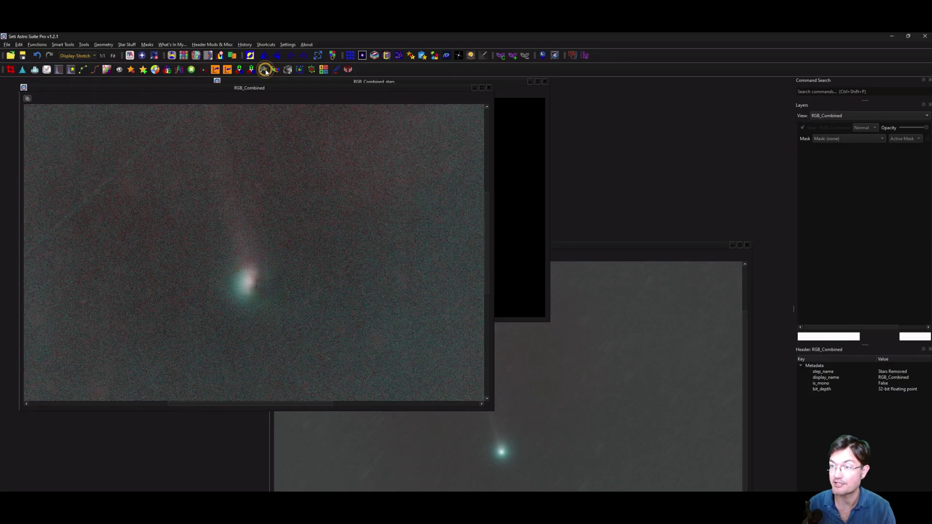
Switch between RGB_Combined_duplicate and RGBcomet, leaving RGBcomet in front.
click(275, 295)
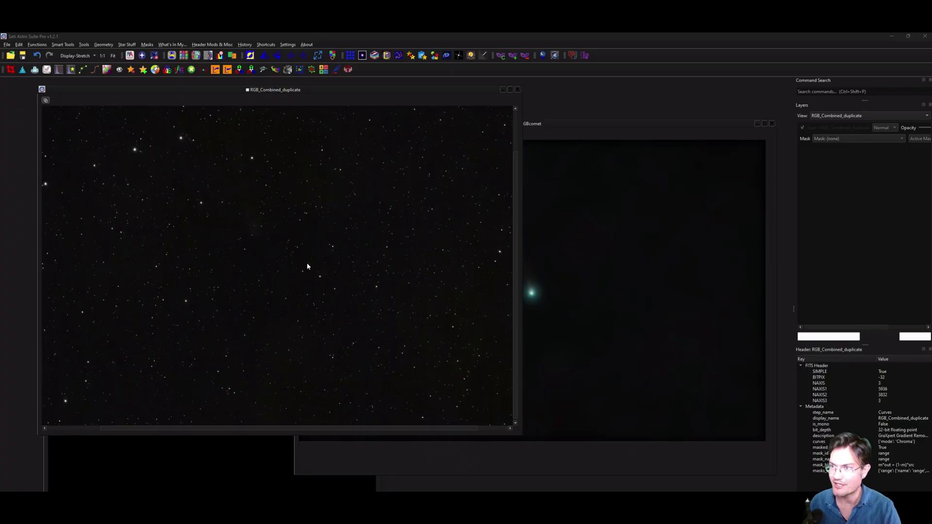
click(306, 265)
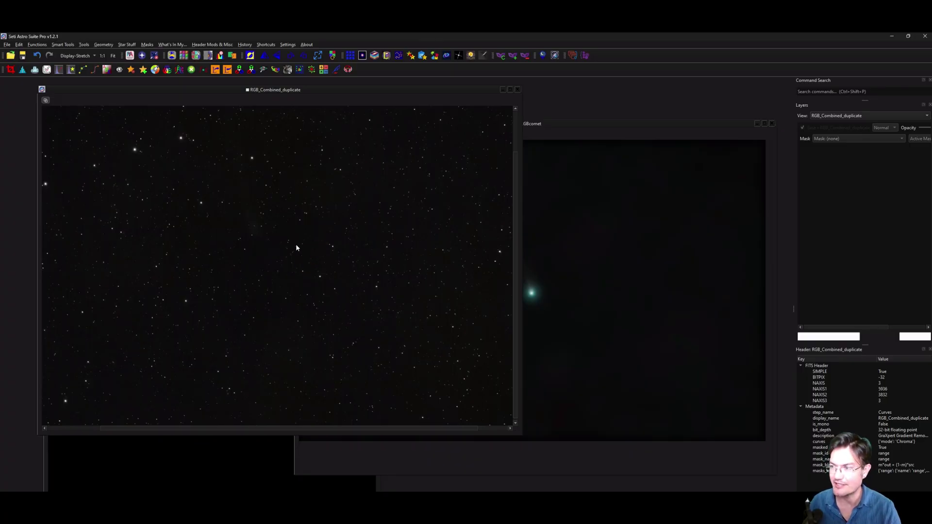
click(256, 265)
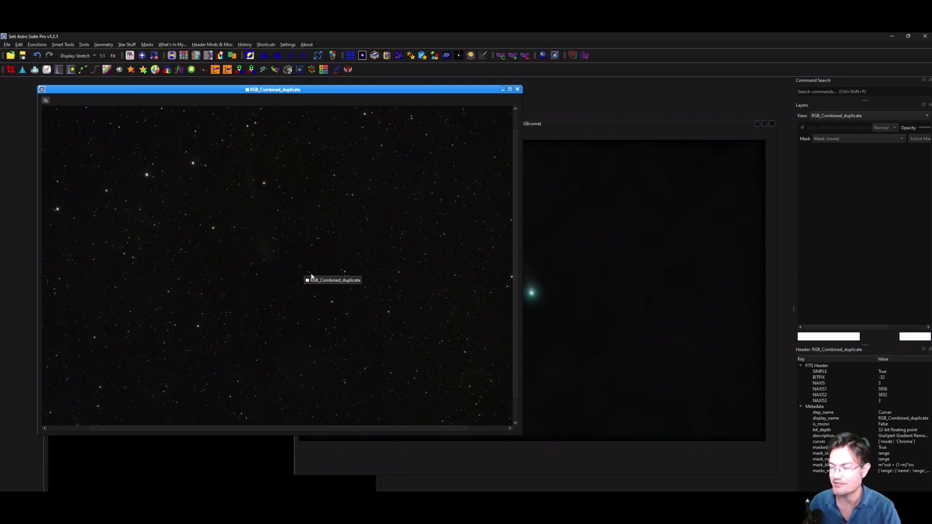
click(599, 261)
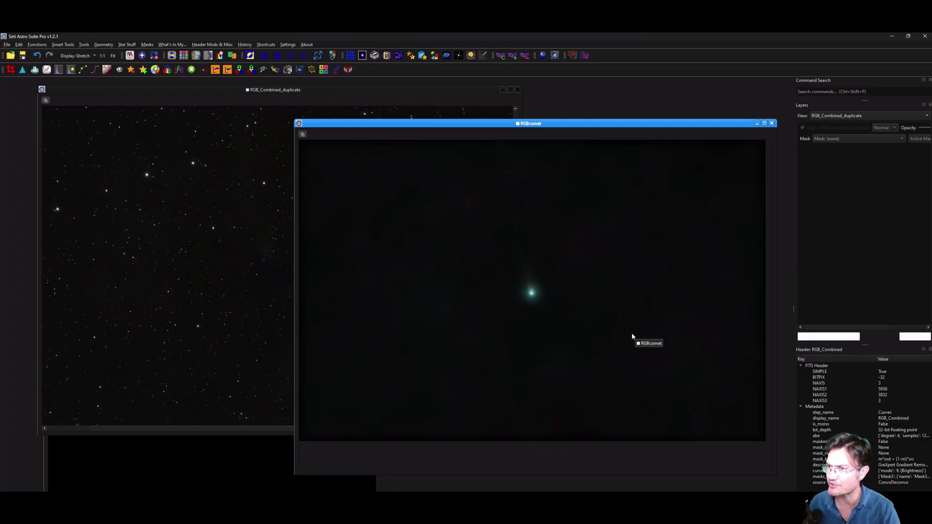
click(649, 188)
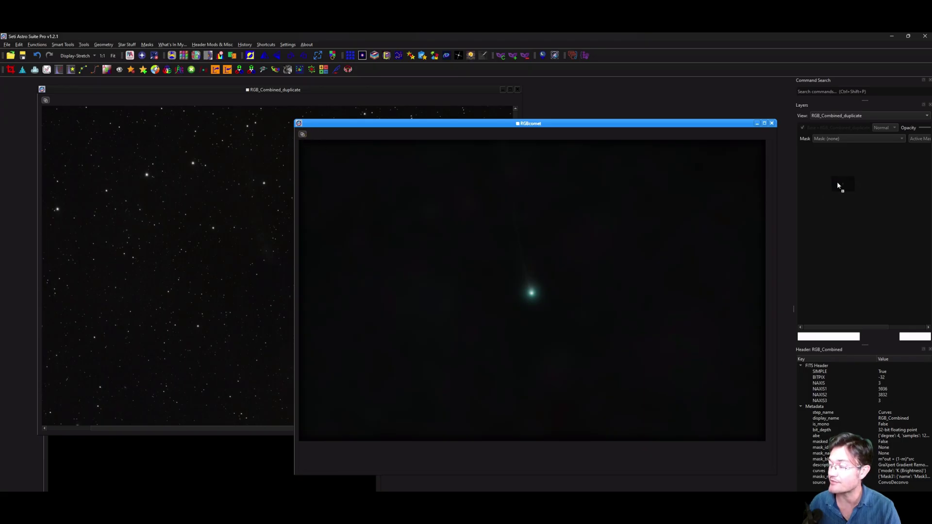
Add RGBcomet as a layer on RGB_Combined_duplicate with Screen blend mode.
drag(838, 185, 838, 185)
click(202, 231)
click(873, 147)
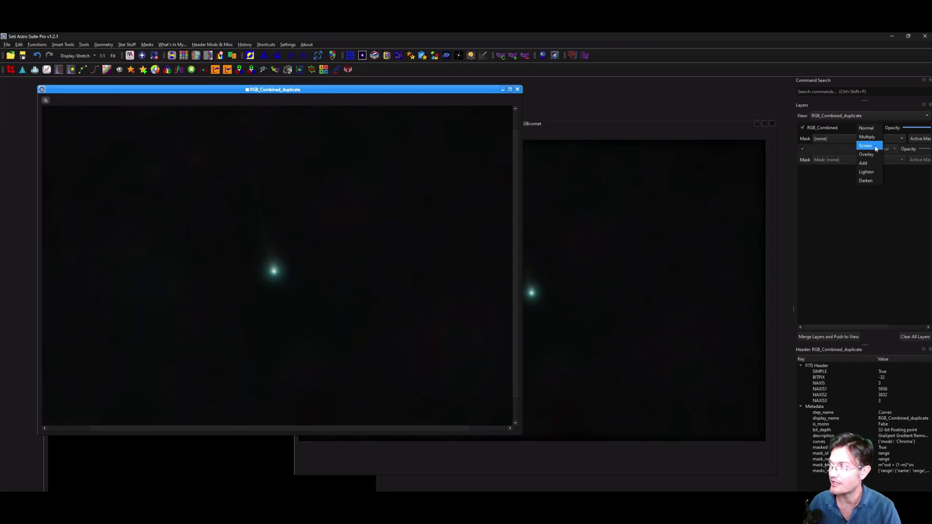
click(871, 193)
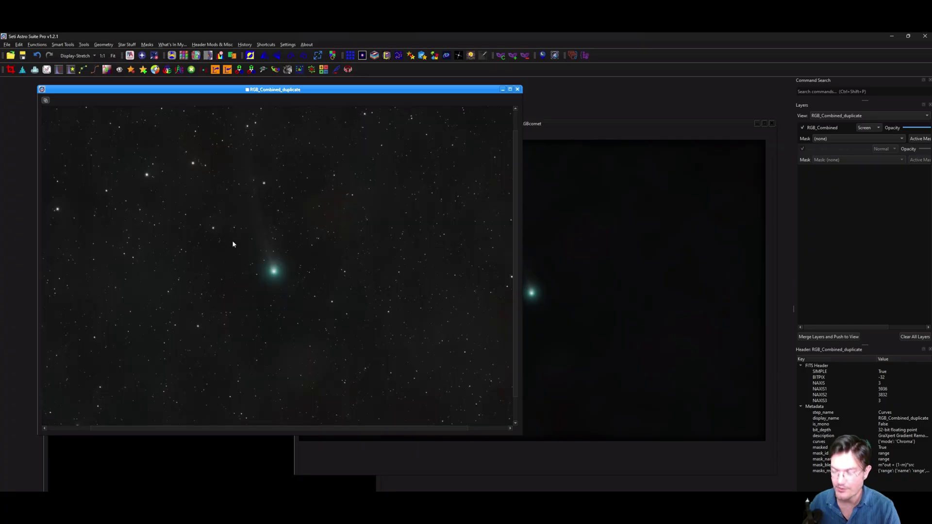
Pan across the blended image to inspect the comet's tail, ending on RGB_Combined_duplicate.
drag(266, 257, 289, 280)
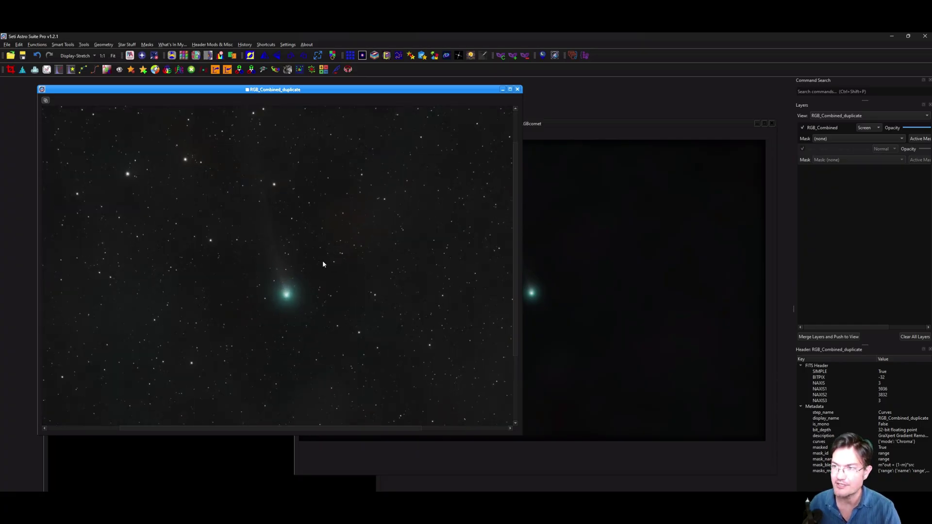
drag(323, 261, 345, 276)
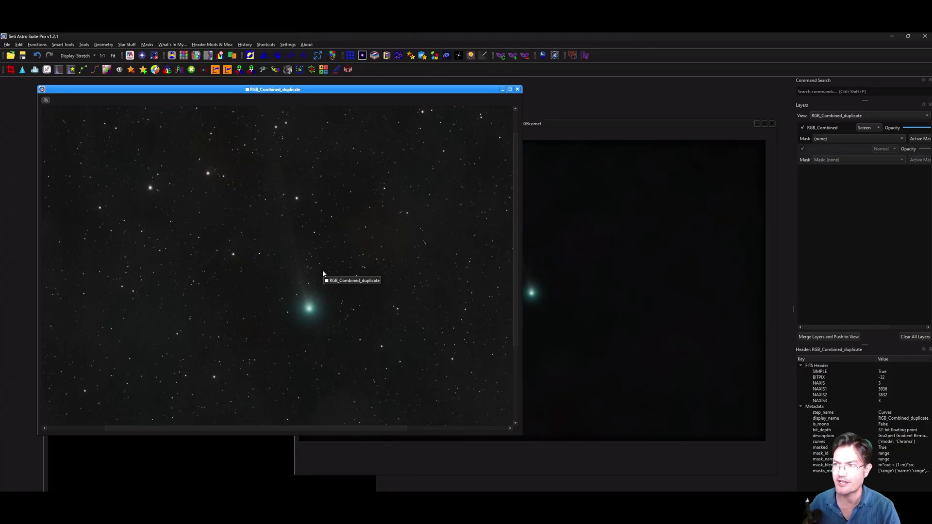
drag(402, 239, 372, 249)
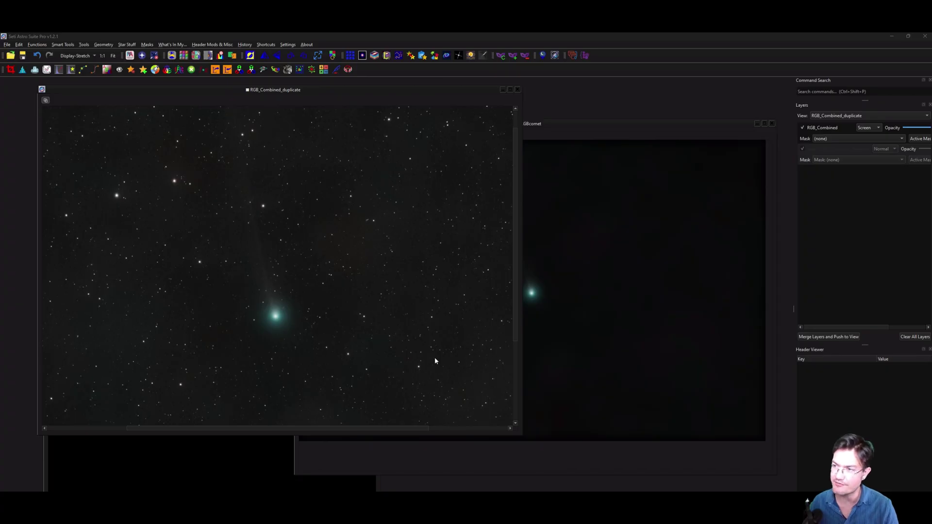
click(558, 309)
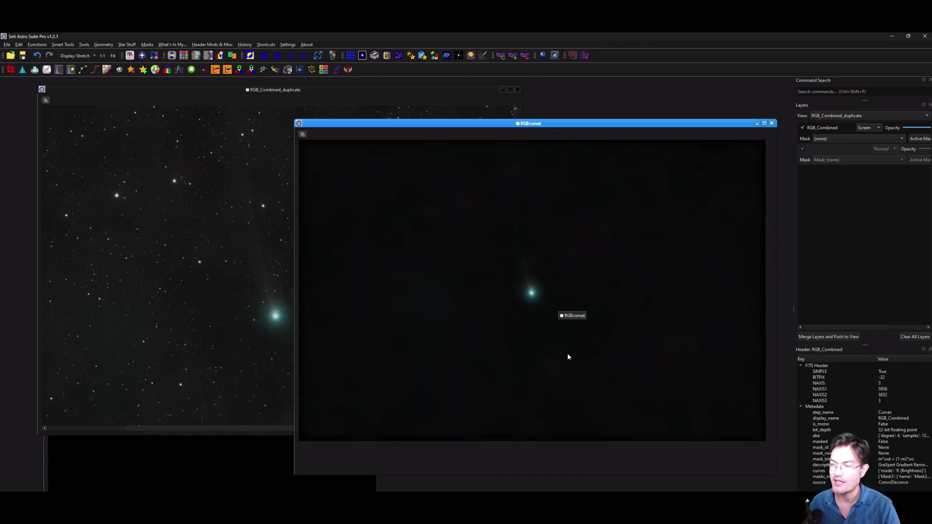
click(224, 342)
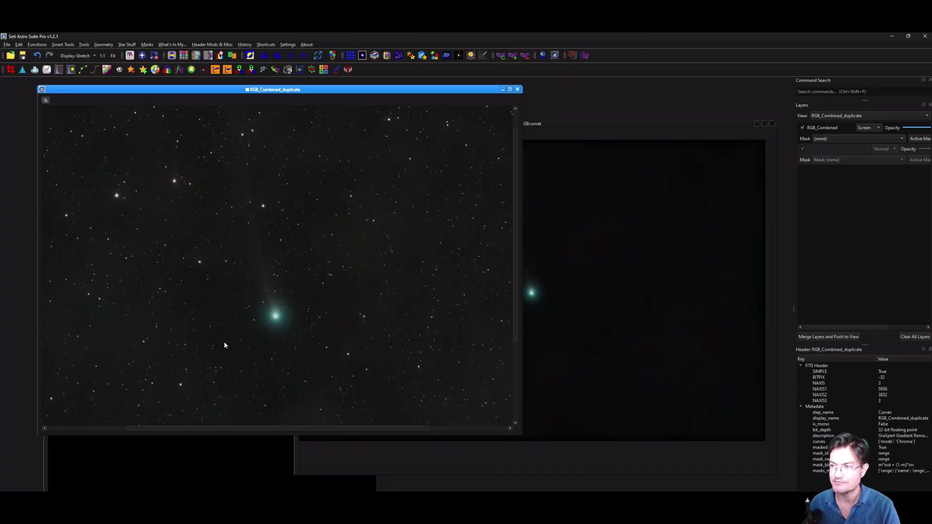